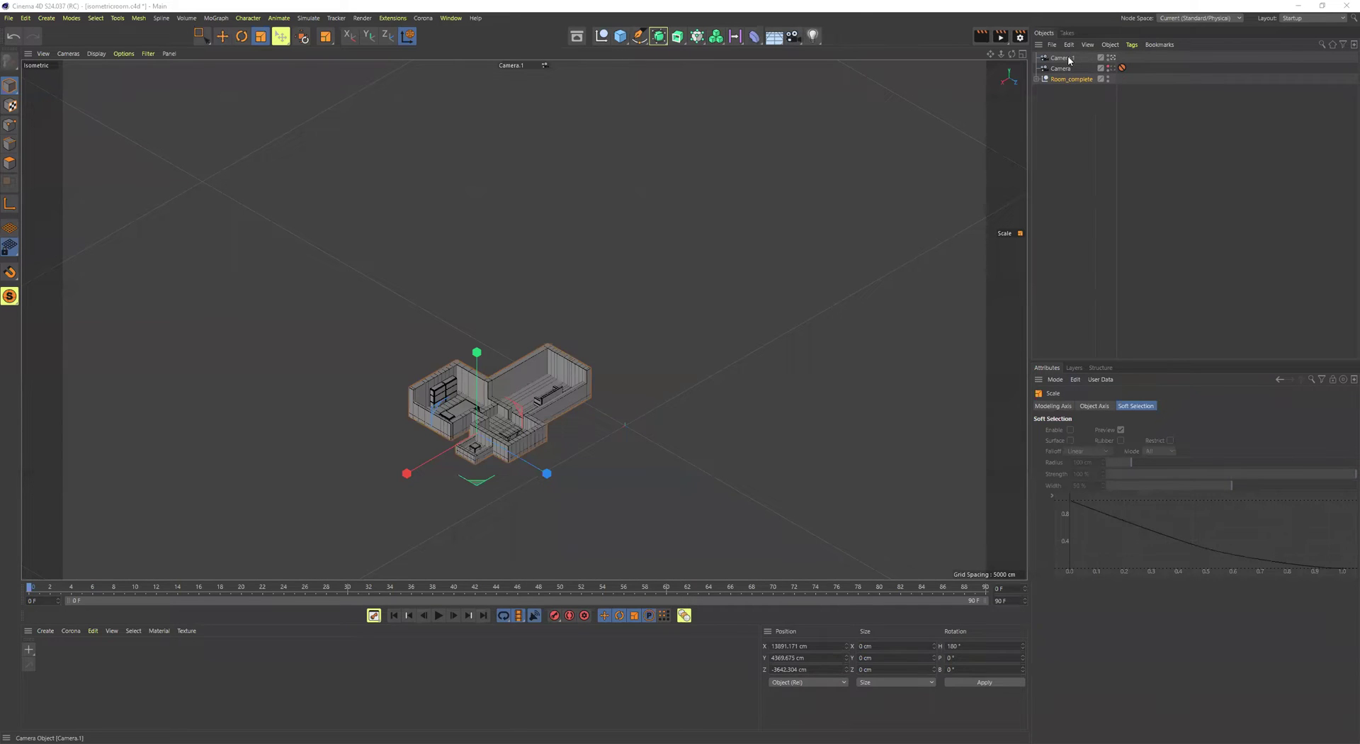
# Delete both existing cameras and orbit the view down into the rooms
pyautogui.click(1069, 61)
pyautogui.keyDown('shift'); pyautogui.click(1060, 68); pyautogui.keyUp('shift')
pyautogui.press('Delete')
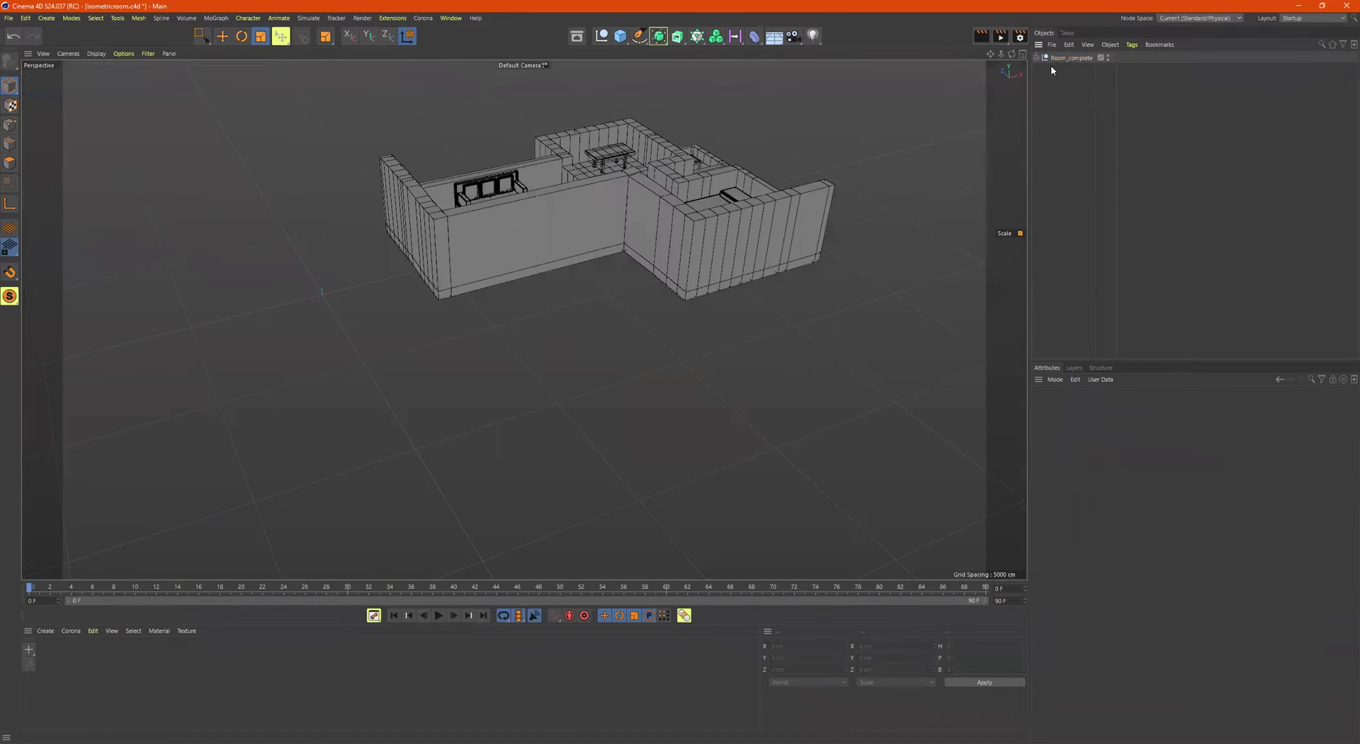
pyautogui.keyDown('alt'); pyautogui.moveTo(680, 247); pyautogui.dragTo(732, 231); pyautogui.keyUp('alt')
pyautogui.keyDown('alt'); pyautogui.moveTo(733, 231); pyautogui.dragTo(751, 122, button='middle'); pyautogui.keyUp('alt')
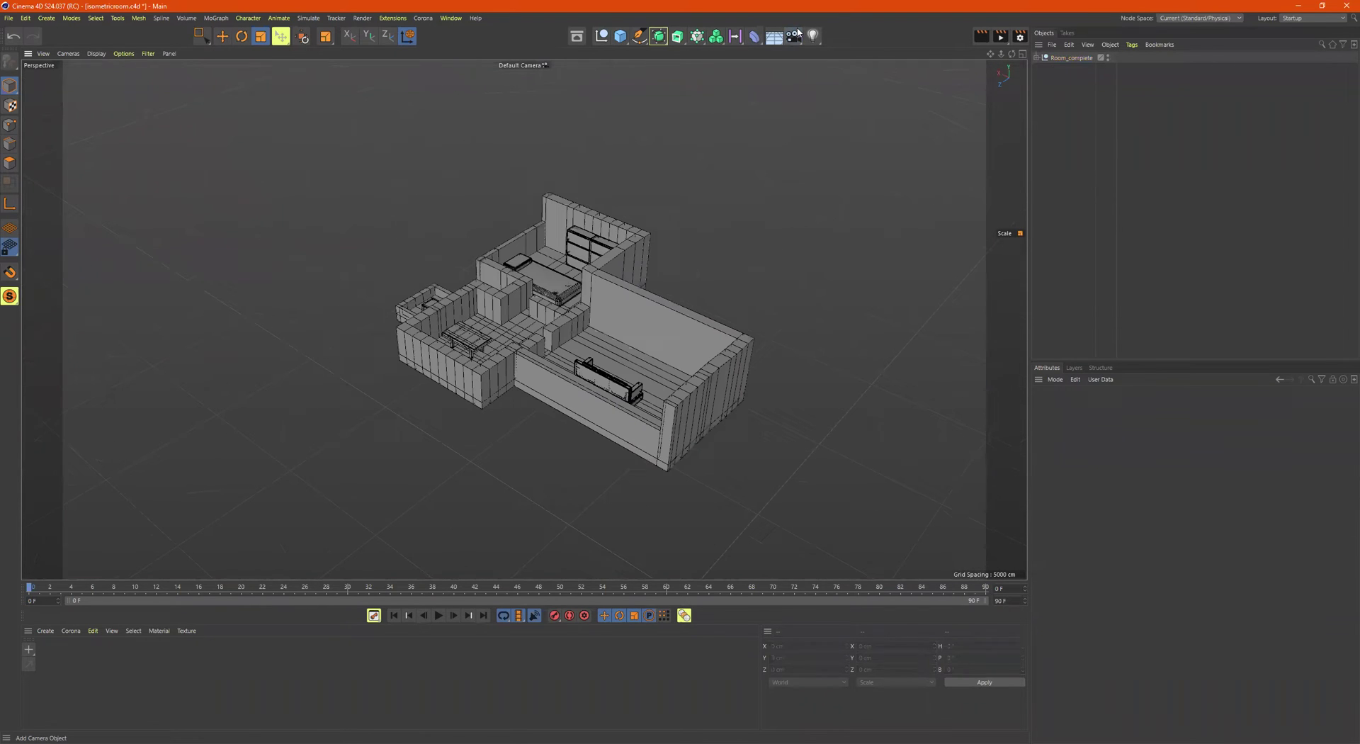
# Add a new camera with Isometric projection and look through it in the viewport
pyautogui.click(797, 33)
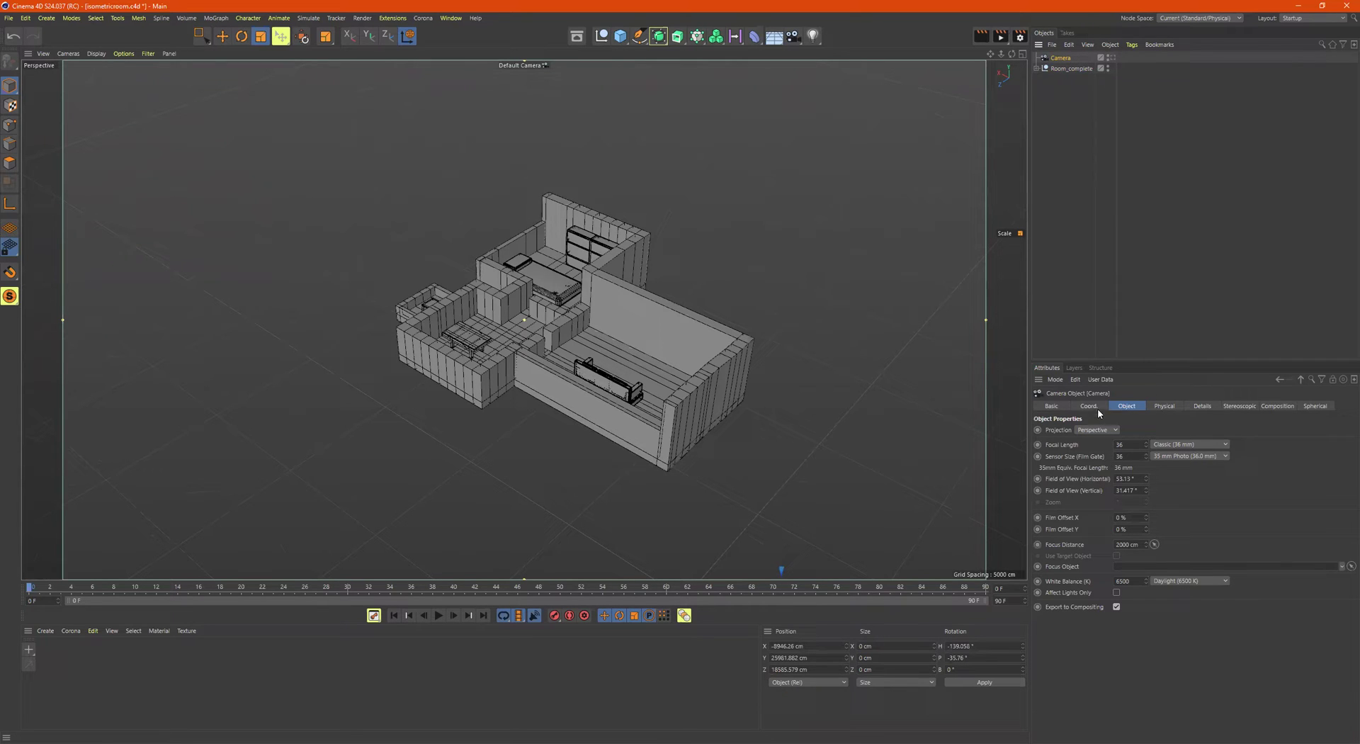
pyautogui.click(1084, 431)
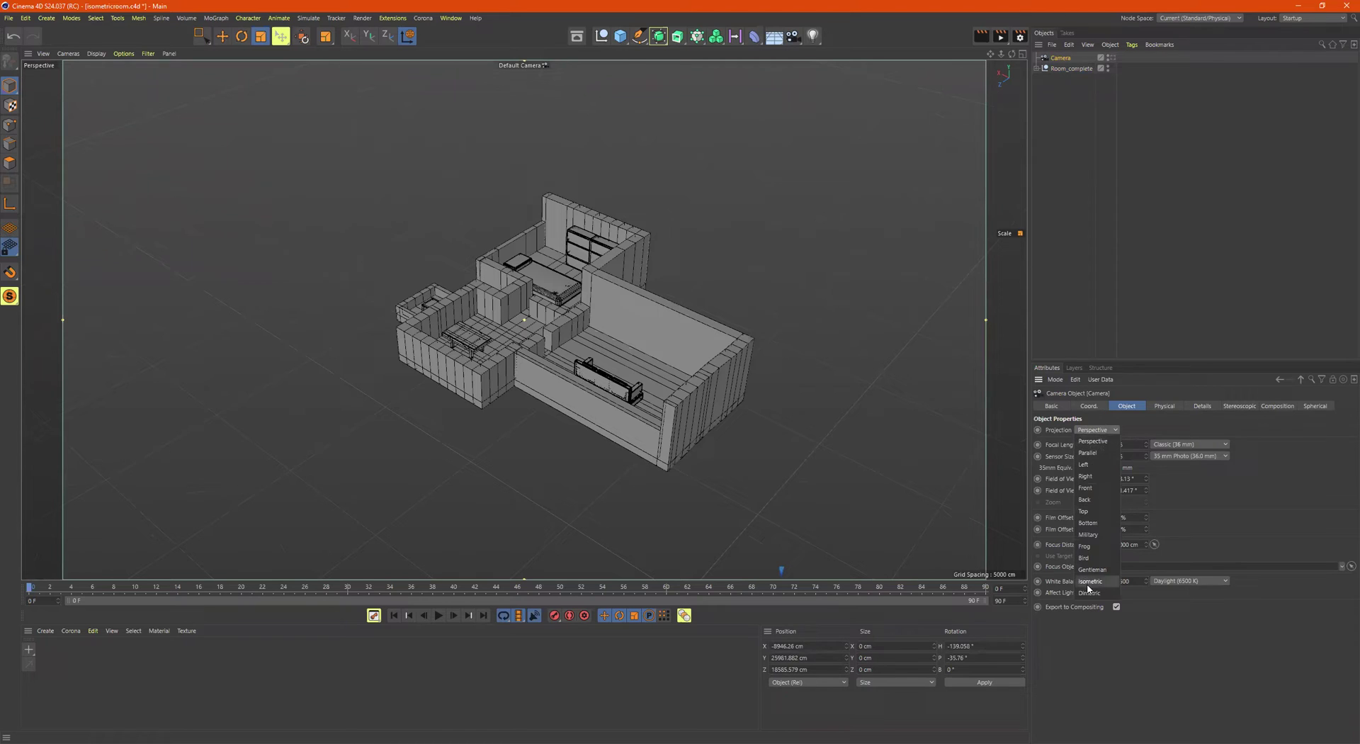
pyautogui.click(1090, 583)
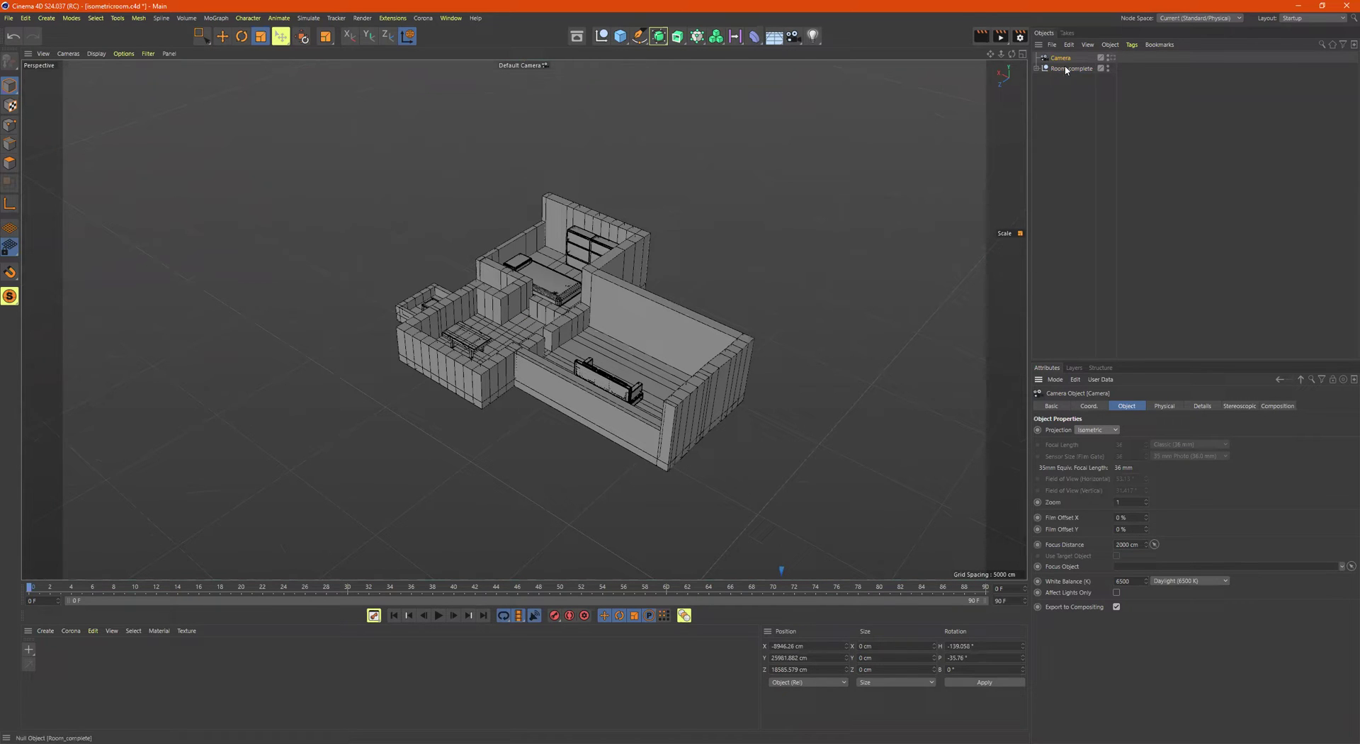
pyautogui.click(1111, 58)
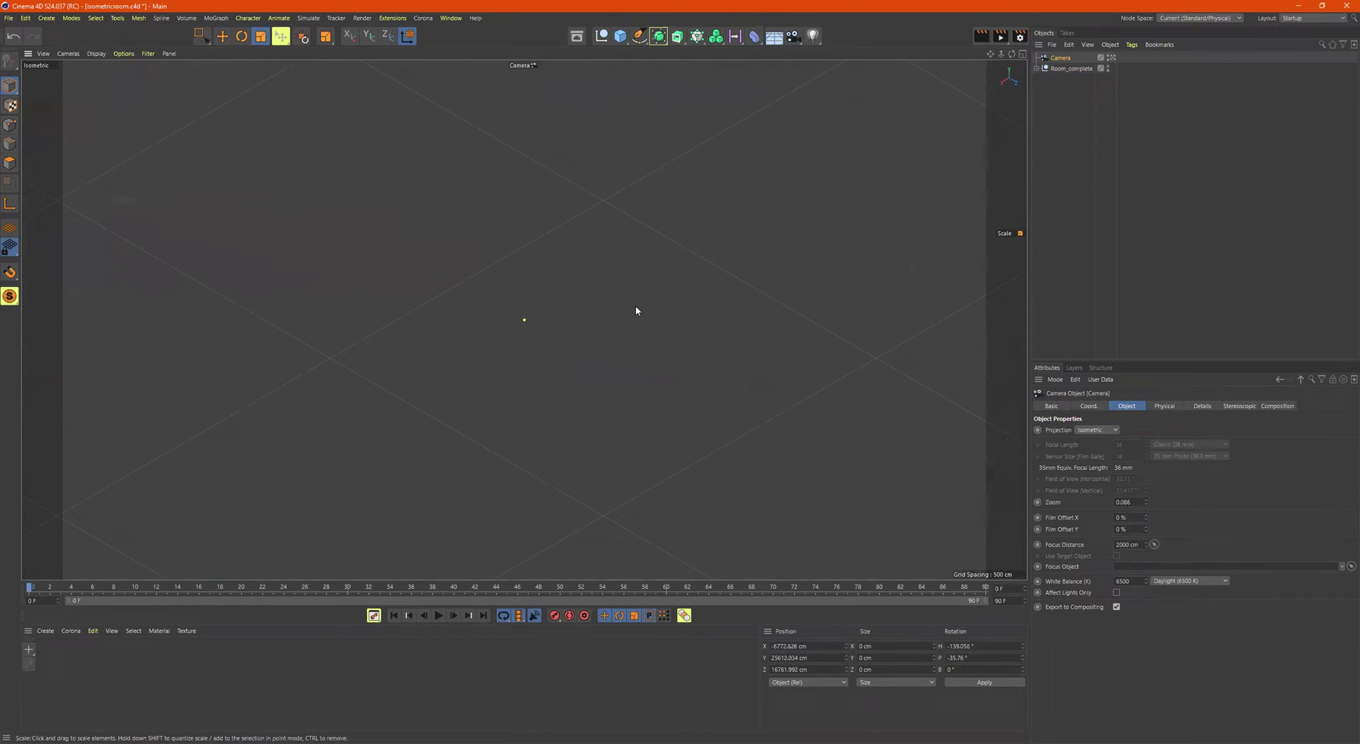
# Zoom and pan the isometric camera view to reposition the room
pyautogui.scroll(-10, 707, 263)
pyautogui.scroll(3, 743, 234)
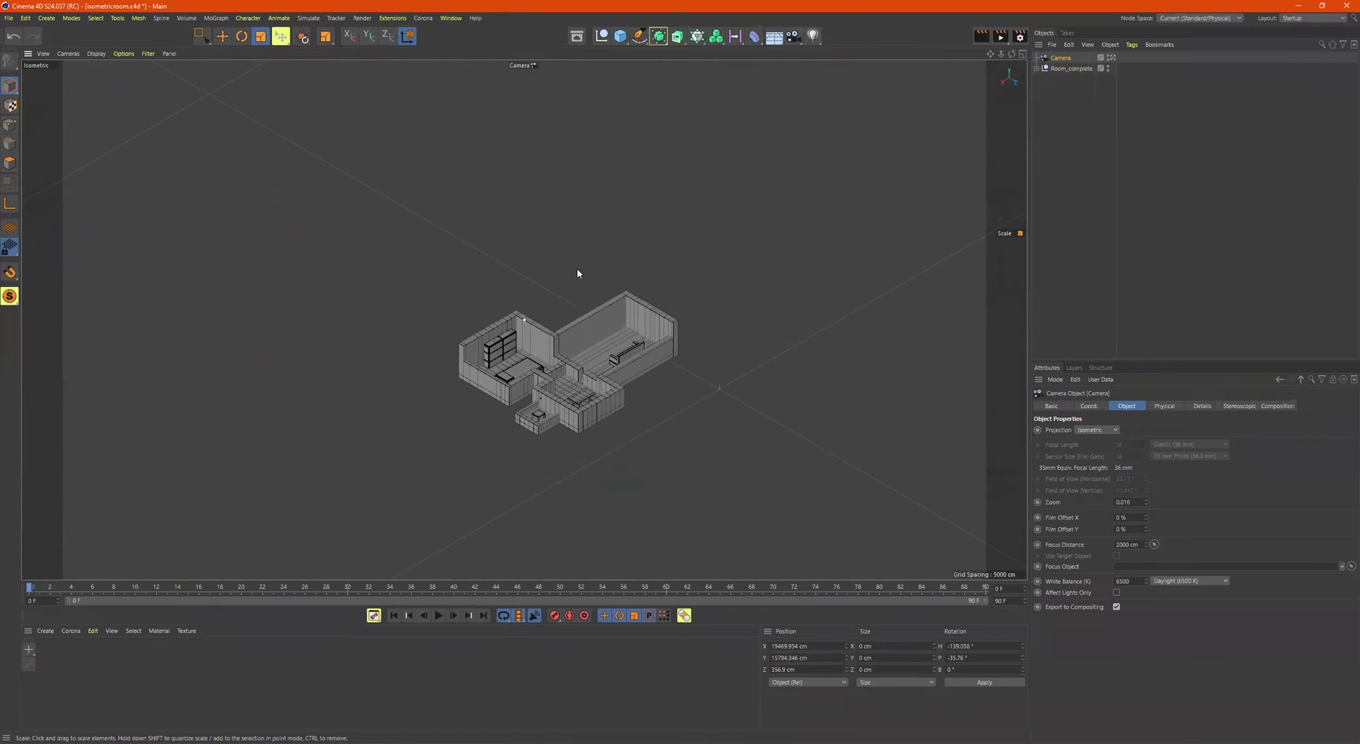
pyautogui.scroll(6, 578, 273)
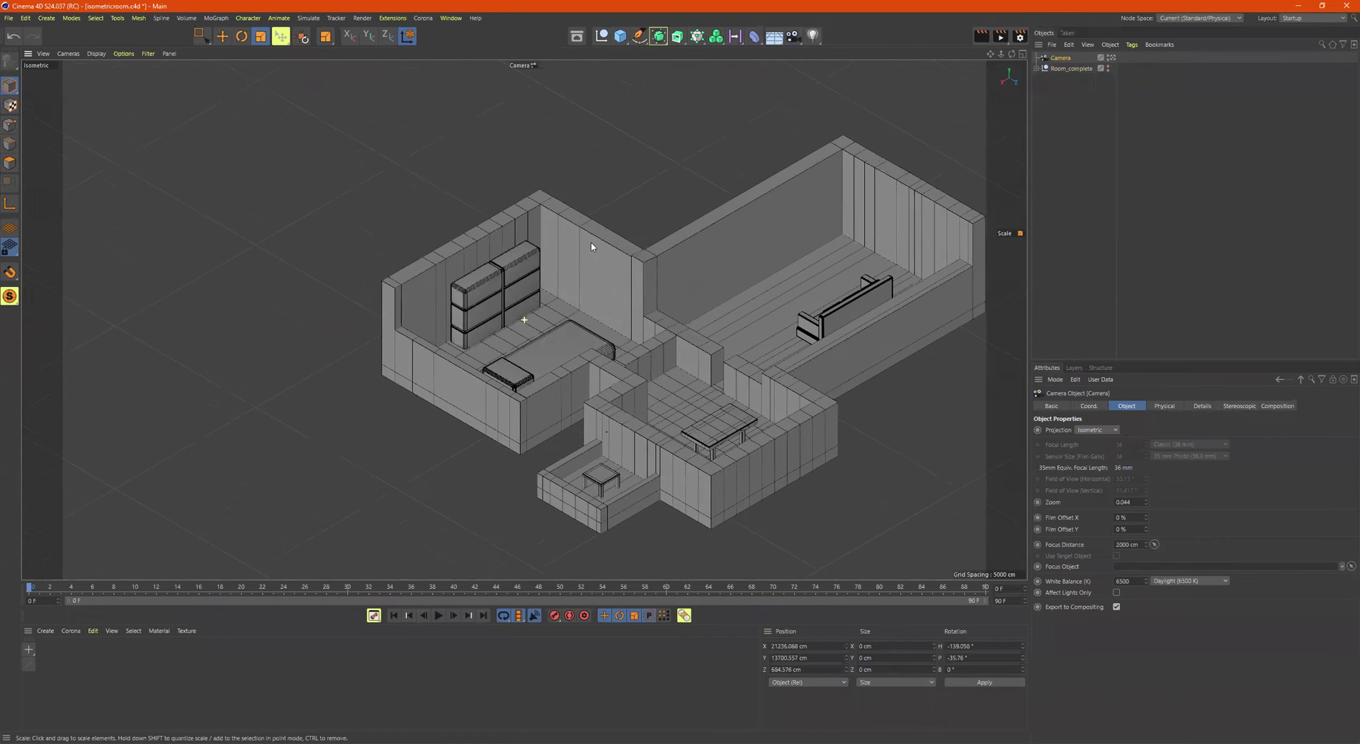
pyautogui.moveTo(592, 247); pyautogui.dragTo(514, 236, button='middle')
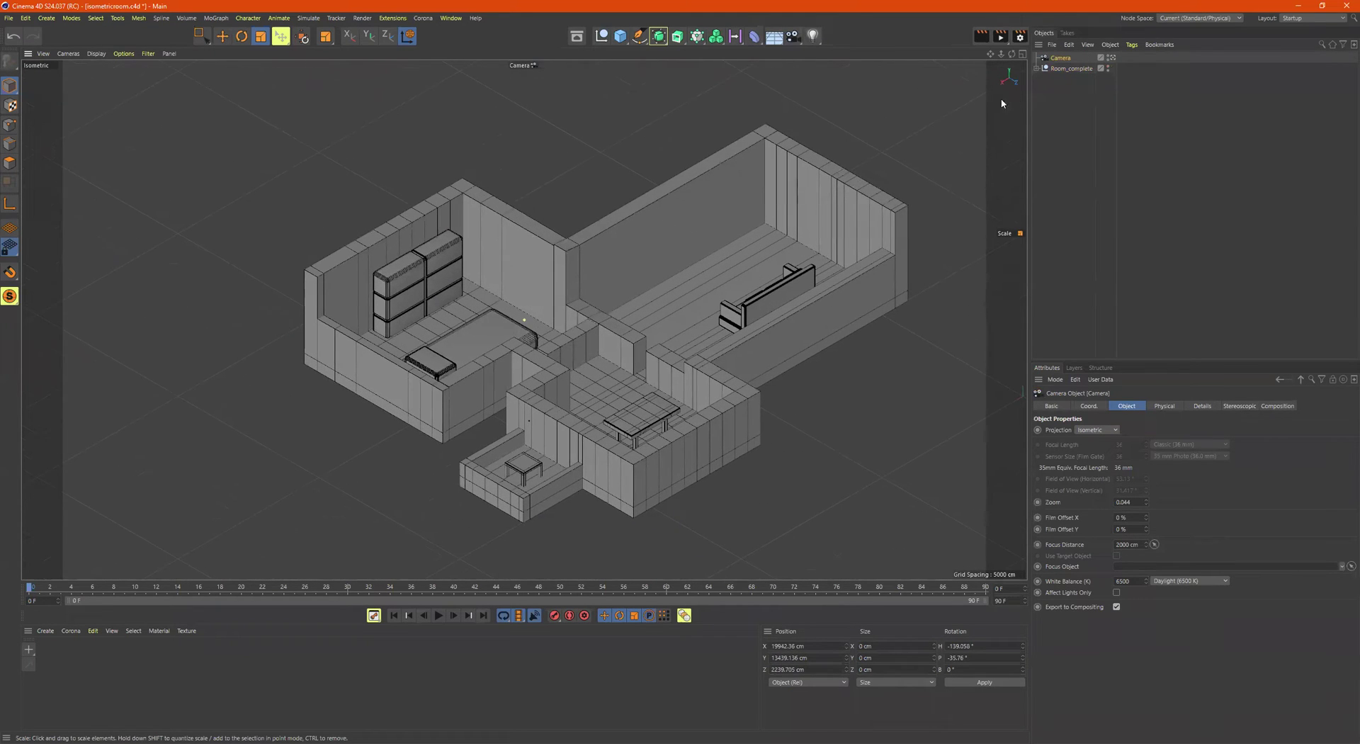
# Scale Room_complete down to about 30%, leaving the camera zoom at 0.044
pyautogui.click(1069, 70)
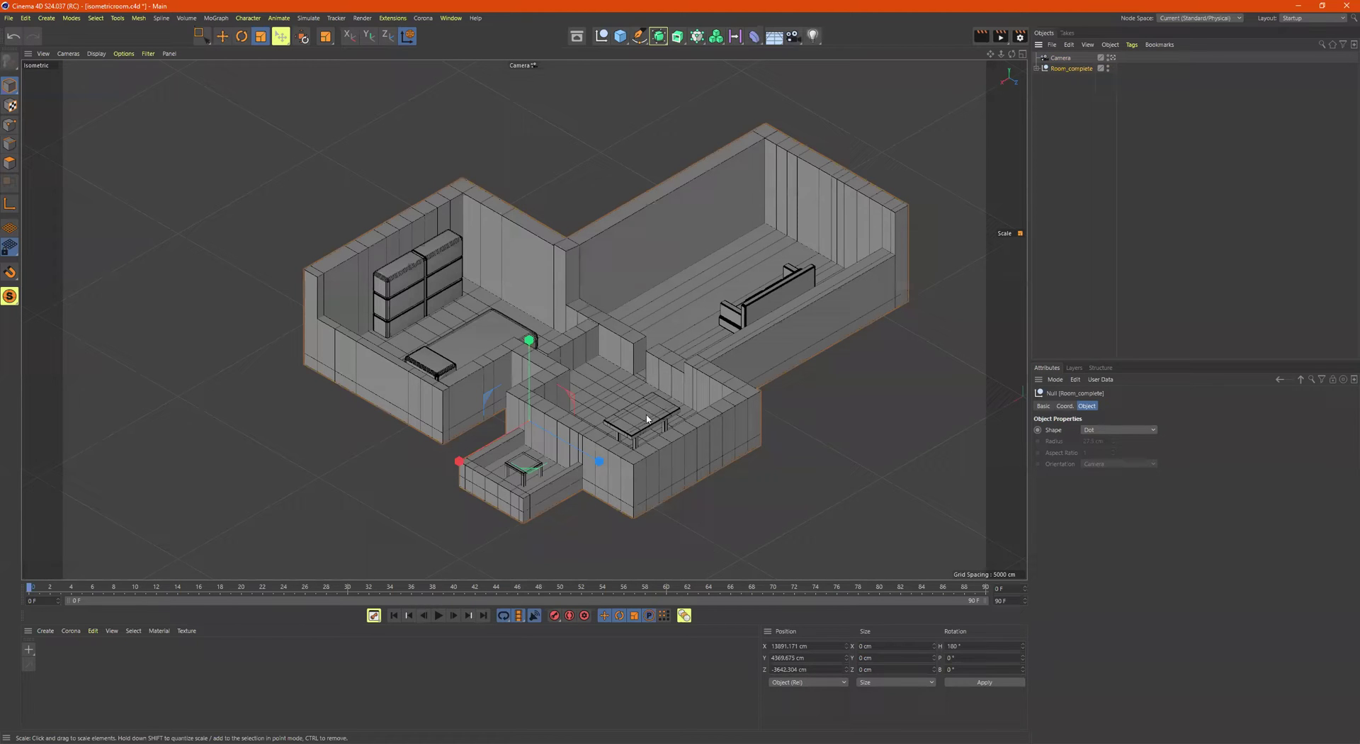
pyautogui.moveTo(845, 409); pyautogui.dragTo(476, 426)
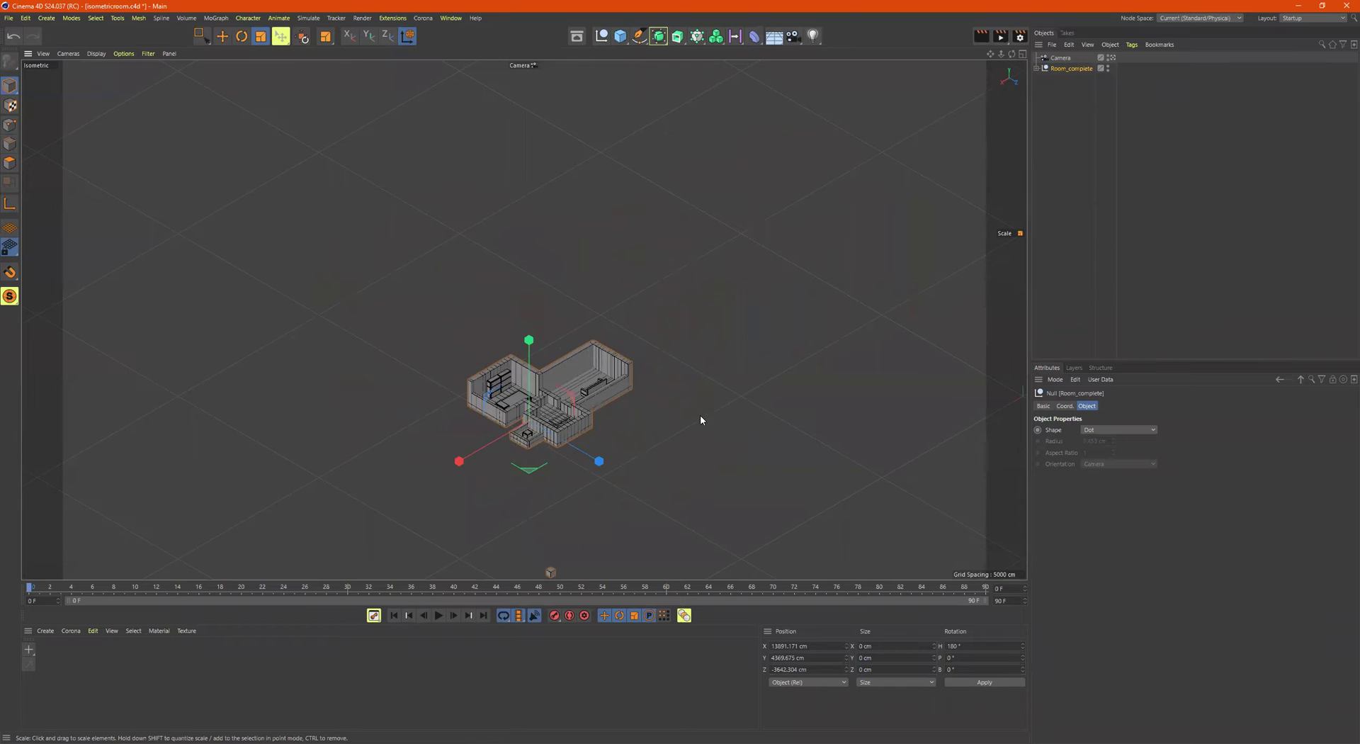
pyautogui.scroll(5, 700, 420)
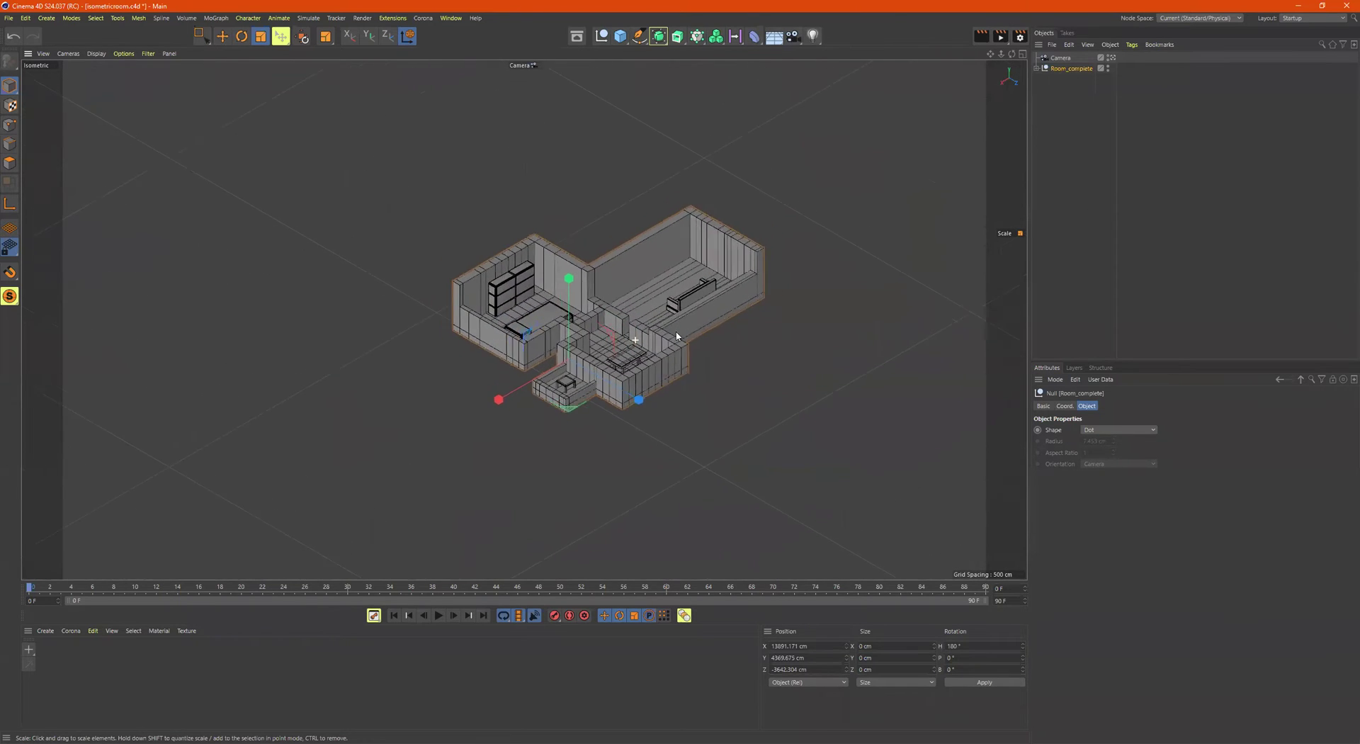
pyautogui.scroll(5, 677, 336)
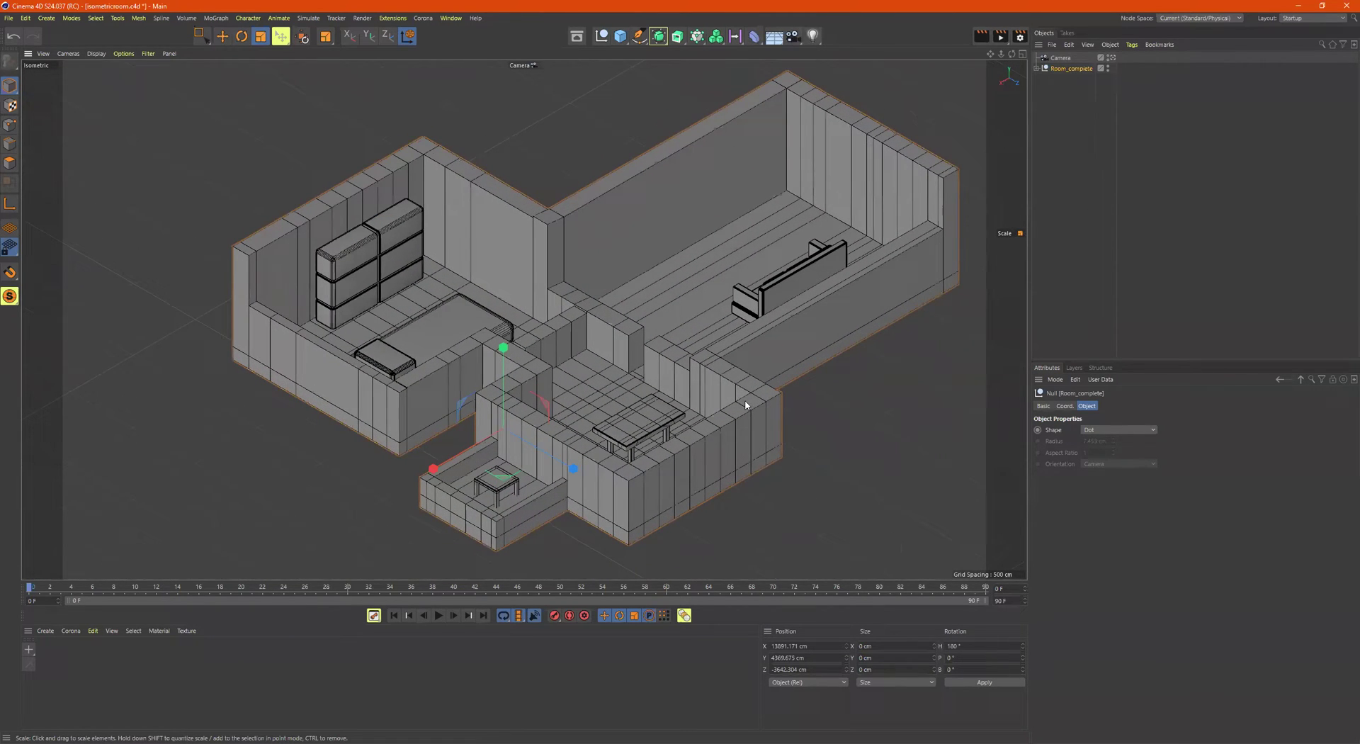
pyautogui.scroll(-10, 835, 440)
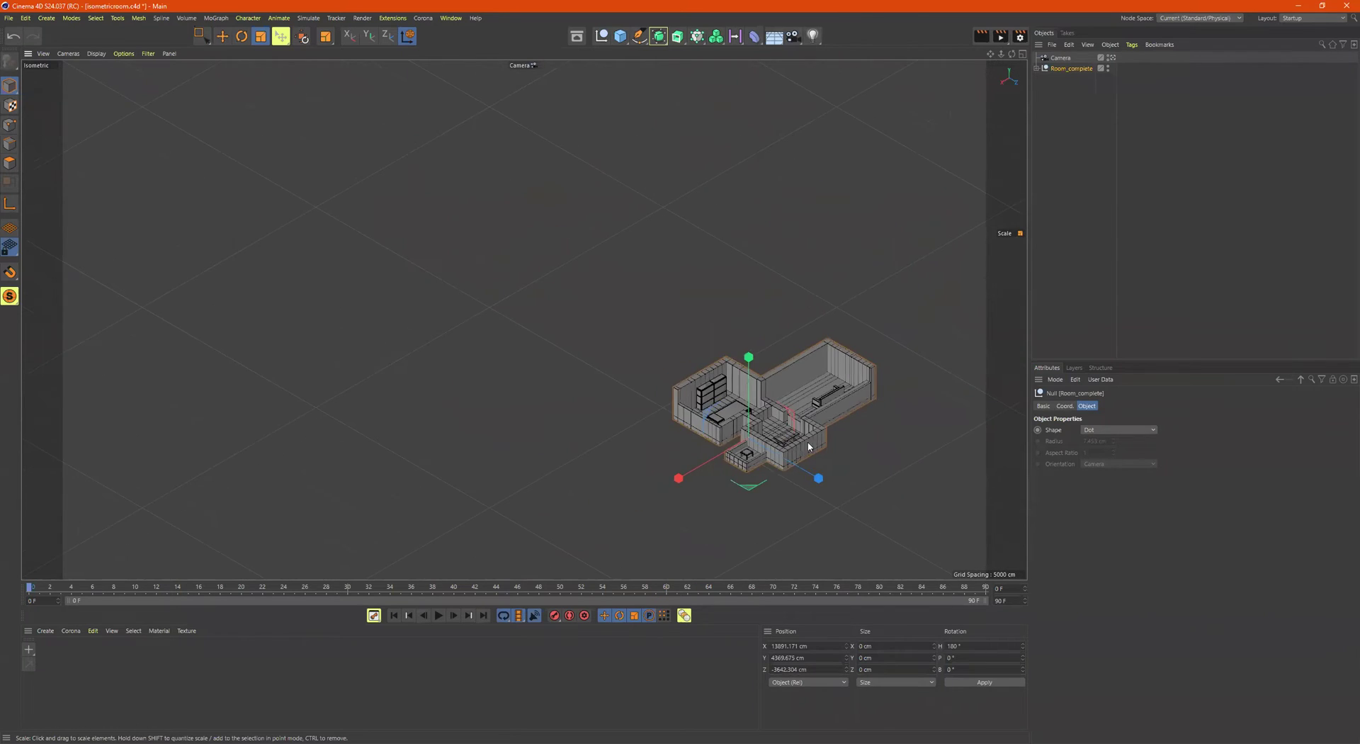
pyautogui.keyDown('alt'); pyautogui.moveTo(635, 271); pyautogui.dragTo(645, 277, button='middle'); pyautogui.keyUp('alt')
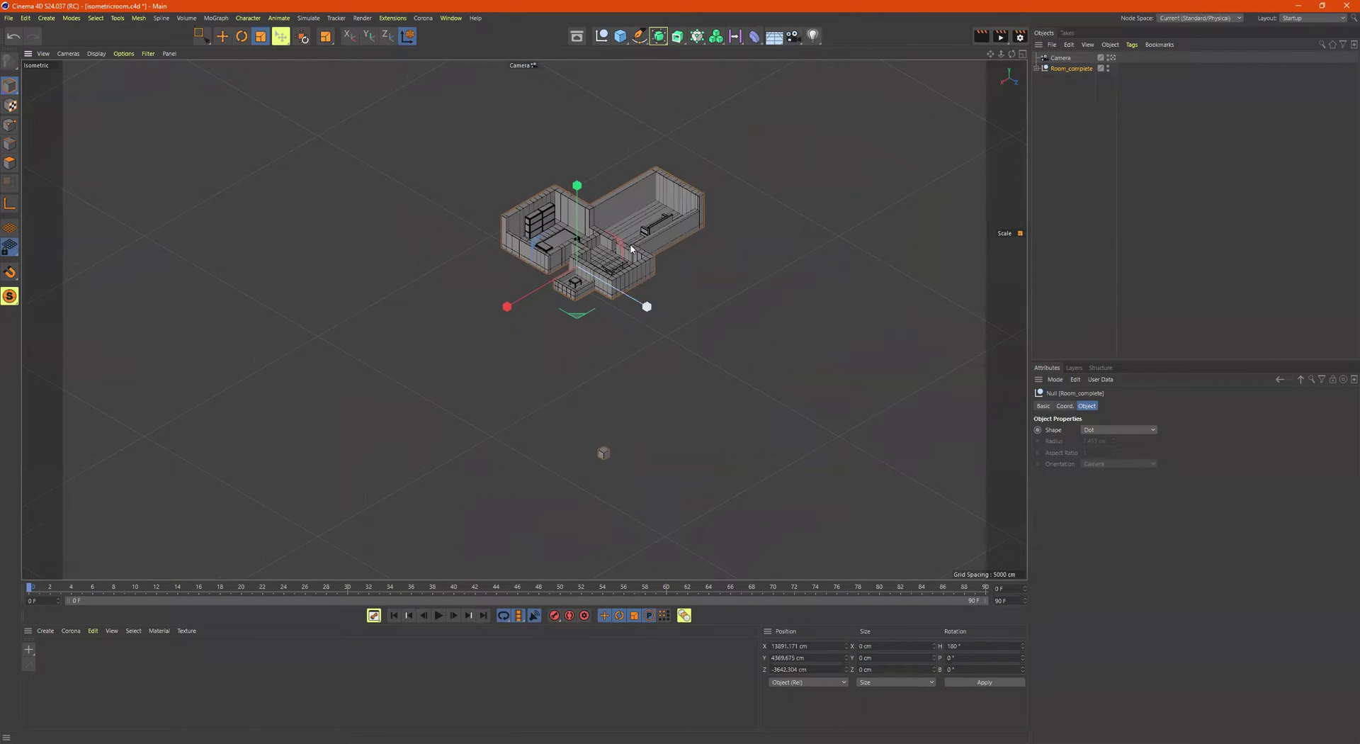
# Add a Cylinder primitive to the scene from the object palette
pyautogui.click(621, 37)
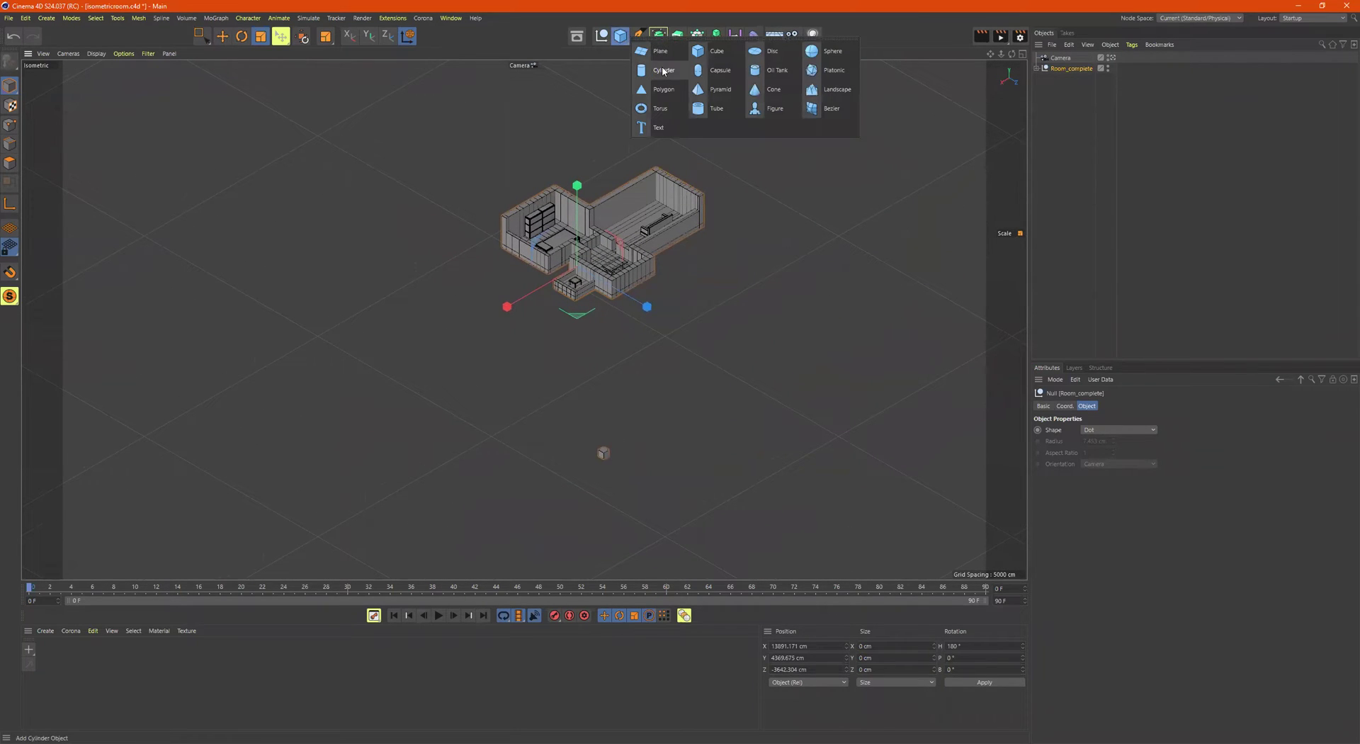
pyautogui.click(663, 71)
pyautogui.keyDown('alt'); pyautogui.moveTo(877, 321); pyautogui.dragTo(577, 309, button='middle'); pyautogui.keyUp('alt')
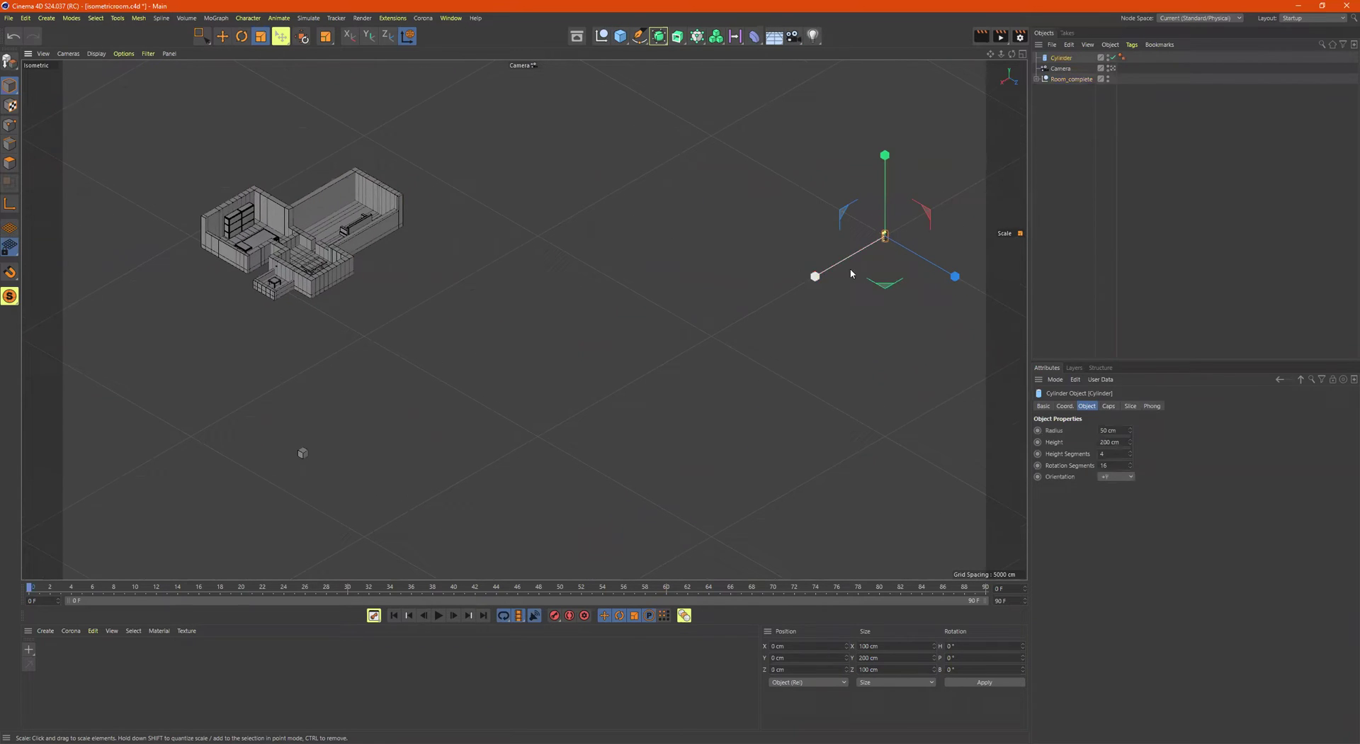
# Move the cylinder onto the ground beside the room model
pyautogui.press('e')
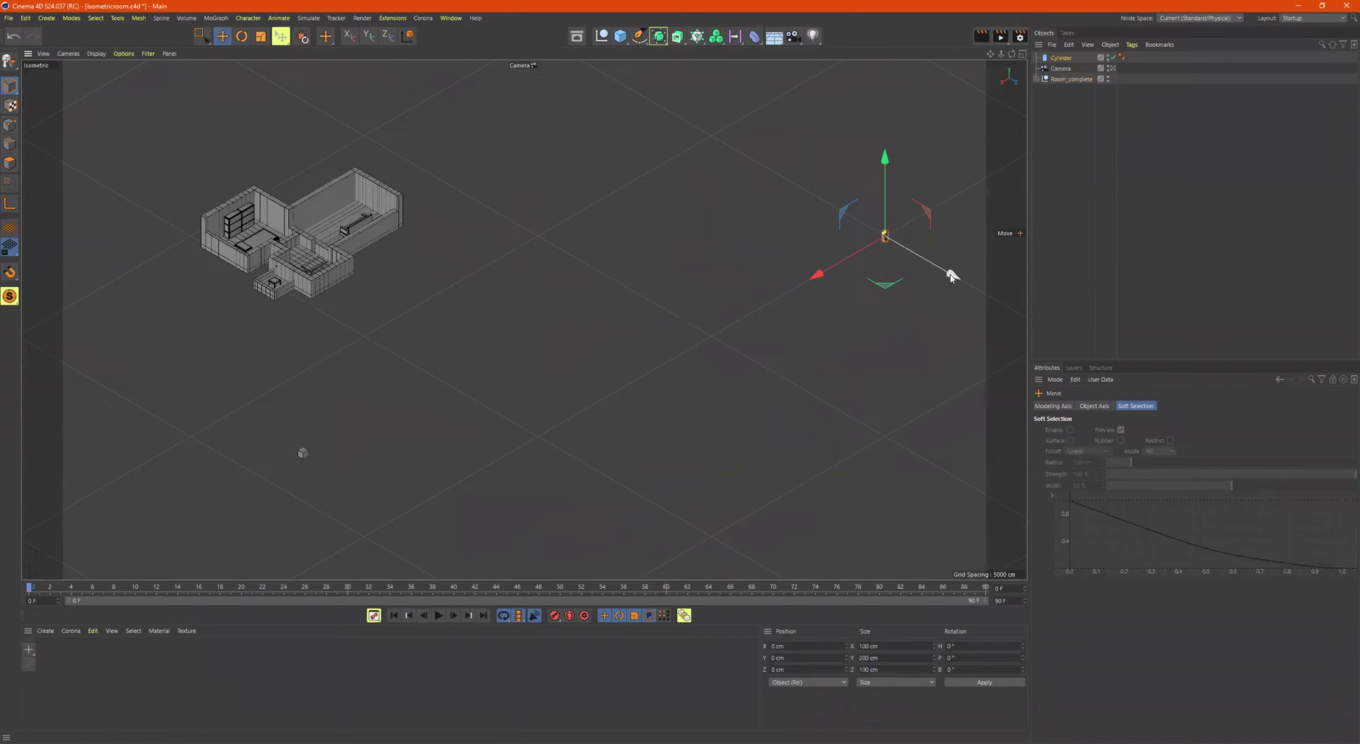
pyautogui.moveTo(951, 277); pyautogui.dragTo(337, 323)
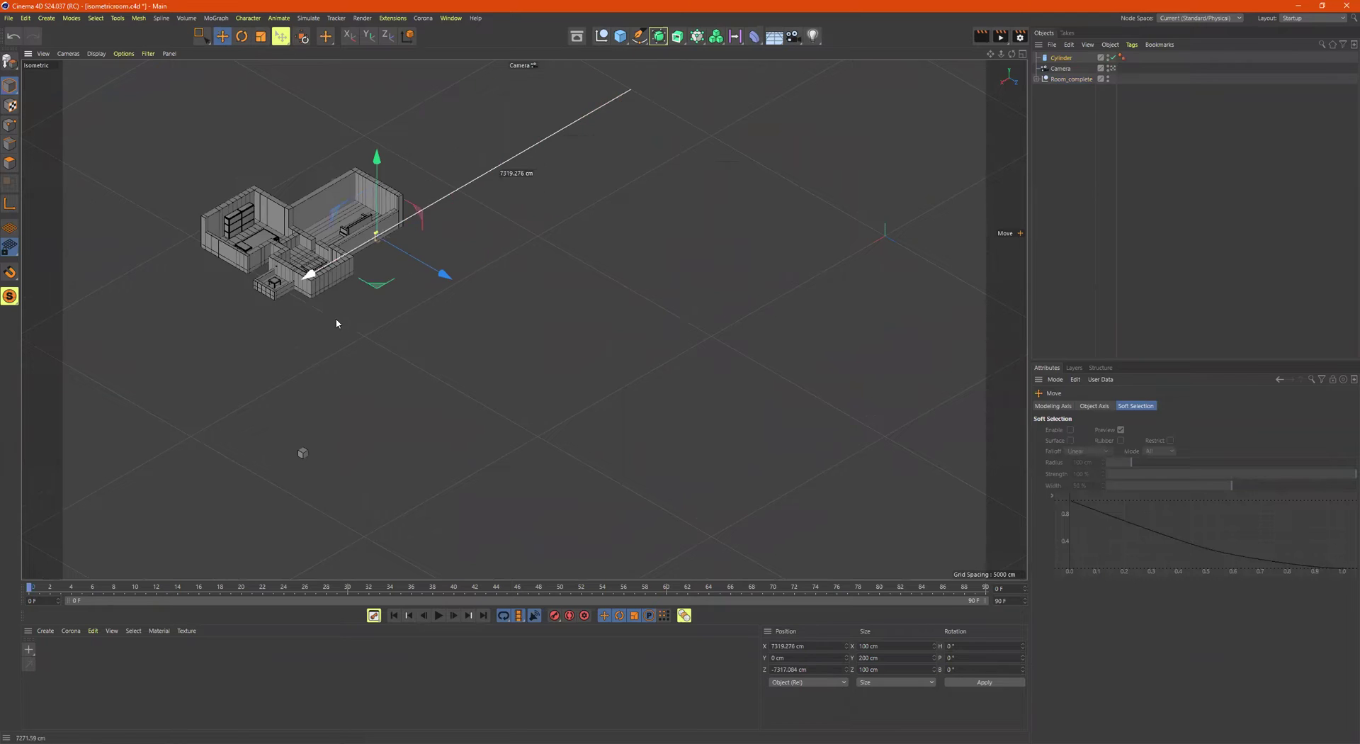
pyautogui.moveTo(423, 282)
pyautogui.mouseDown()
pyautogui.moveTo(477, 294)
pyautogui.moveTo(425, 262)
pyautogui.mouseUp()
pyautogui.scroll(5, 418, 256)
pyautogui.keyDown('alt'); pyautogui.moveTo(417, 256); pyautogui.dragTo(780, 567, button='middle'); pyautogui.keyUp('alt')
# Scale Room_complete down to about half size
pyautogui.click(1072, 79)
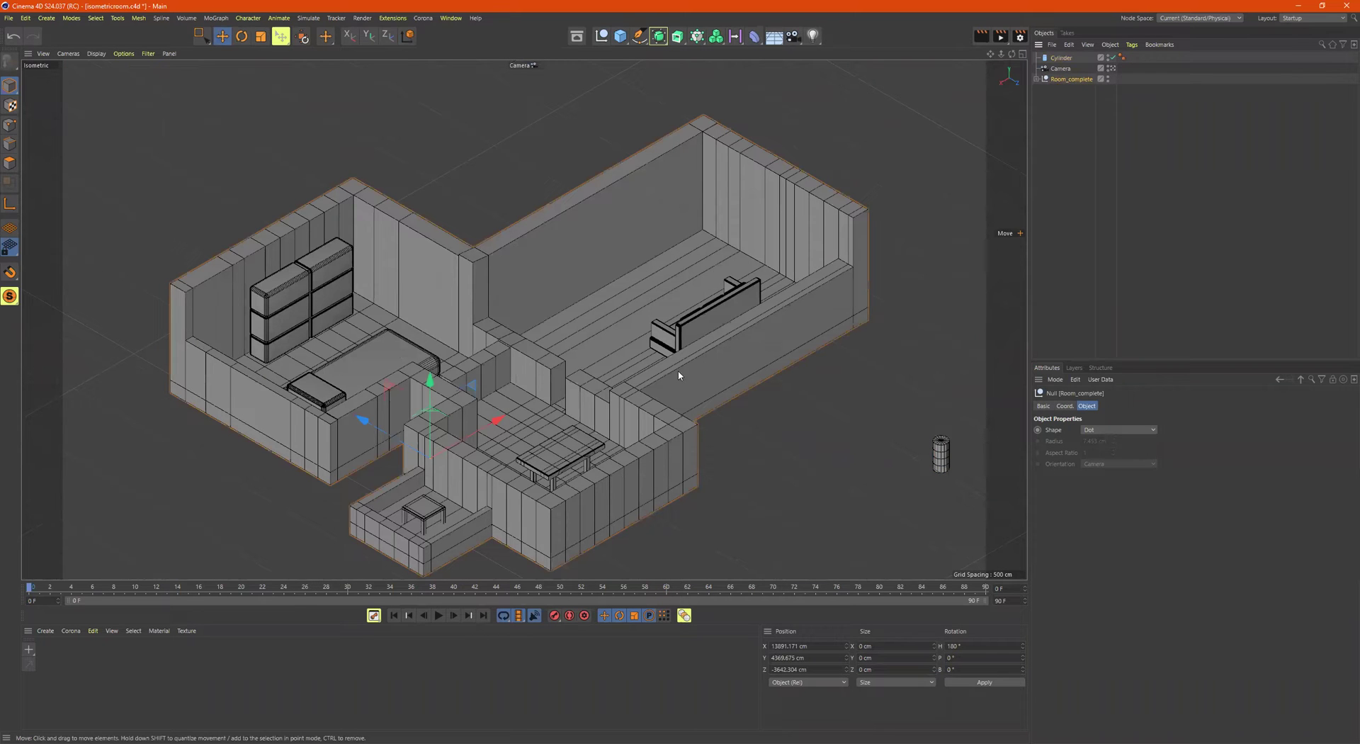
pyautogui.press('t')
pyautogui.moveTo(805, 394); pyautogui.dragTo(525, 421)
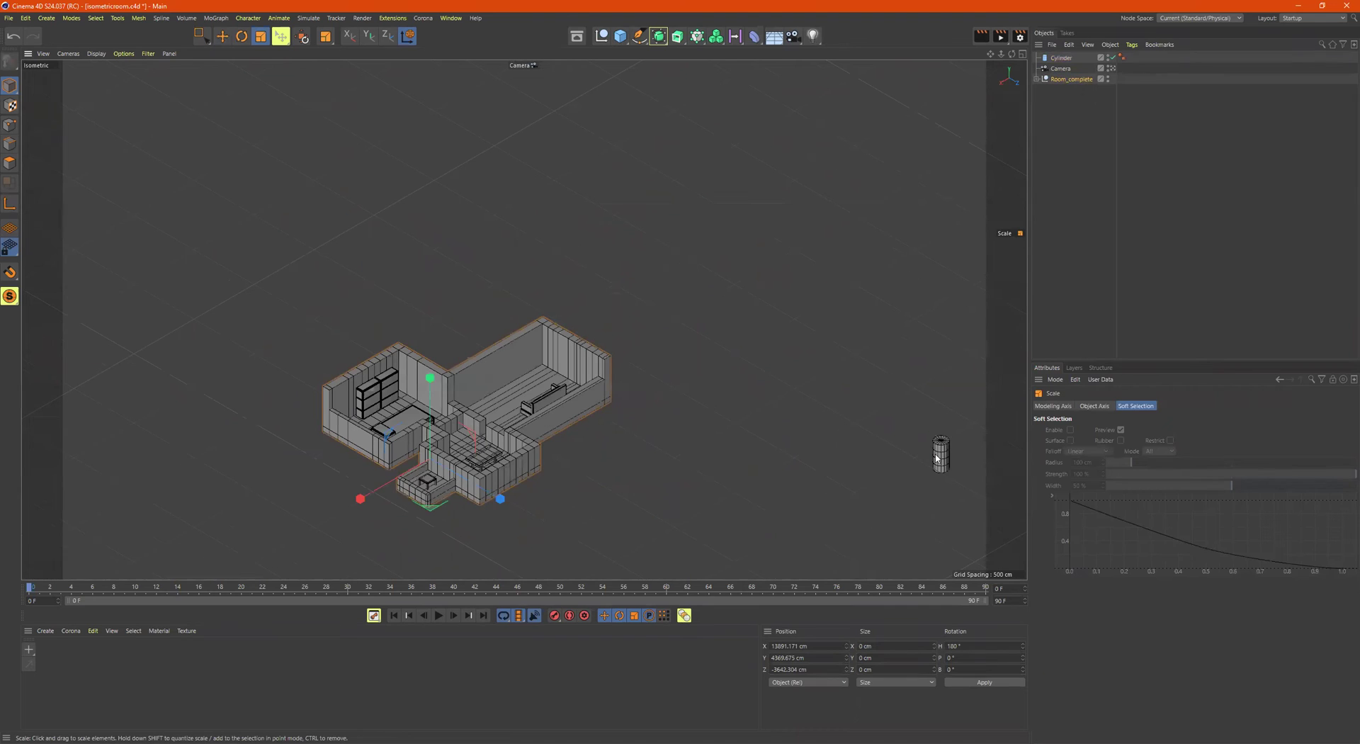
pyautogui.keyDown('alt'); pyautogui.moveTo(705, 433); pyautogui.dragTo(741, 377, button='middle'); pyautogui.keyUp('alt')
pyautogui.scroll(5, 741, 376)
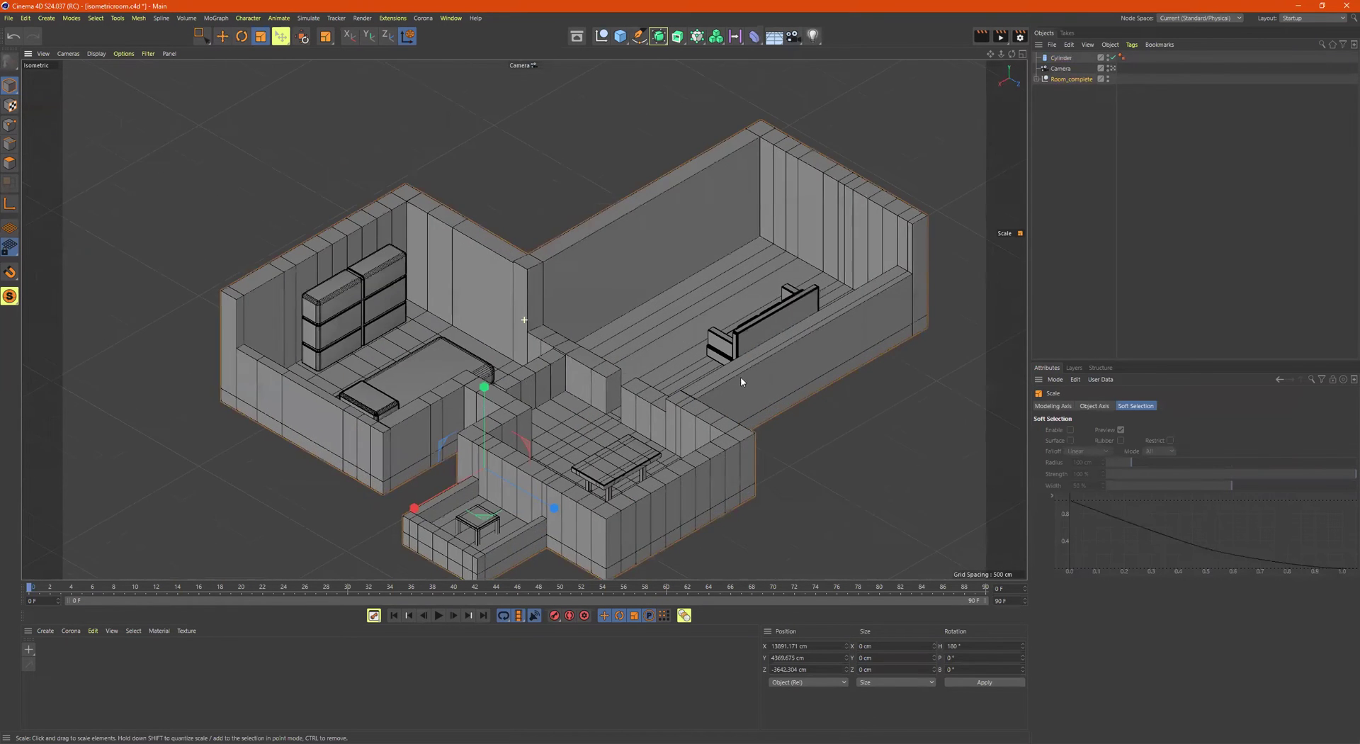
pyautogui.scroll(-6, 741, 376)
pyautogui.scroll(8, 687, 402)
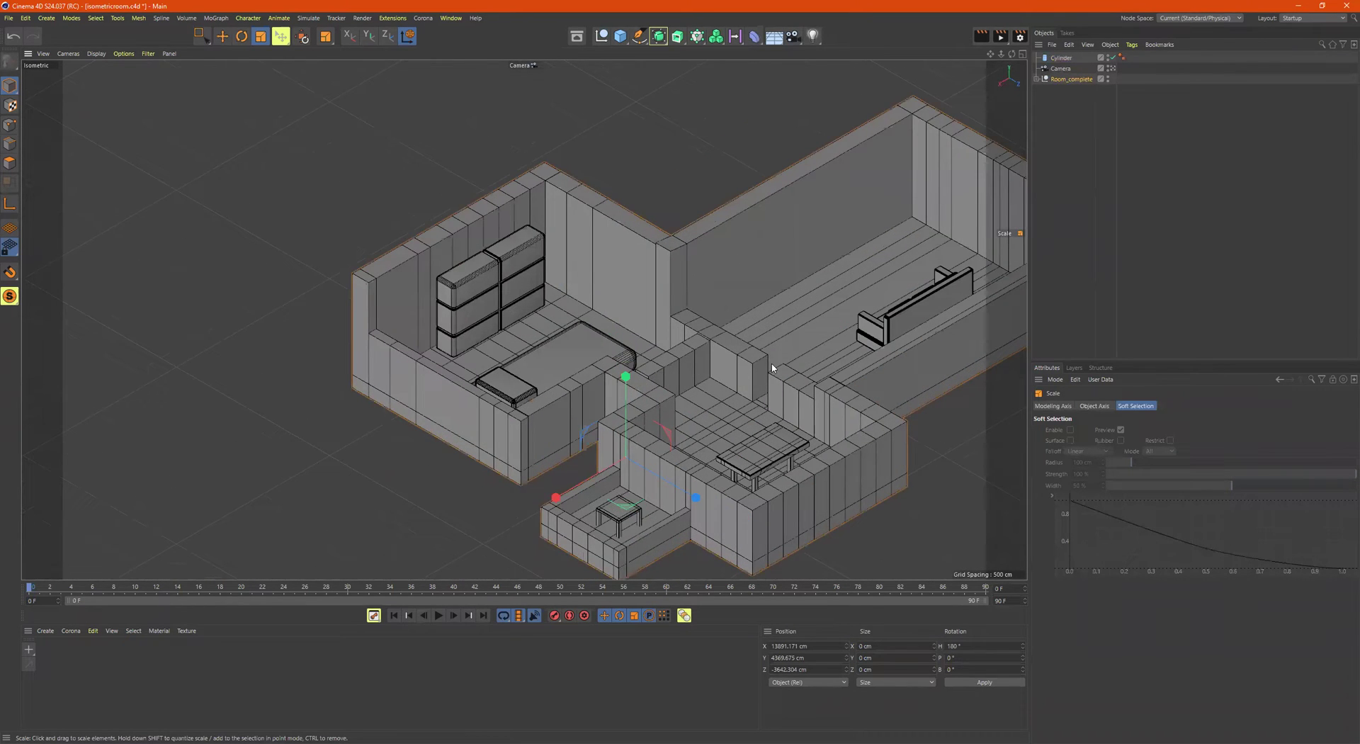
pyautogui.scroll(-5, 629, 347)
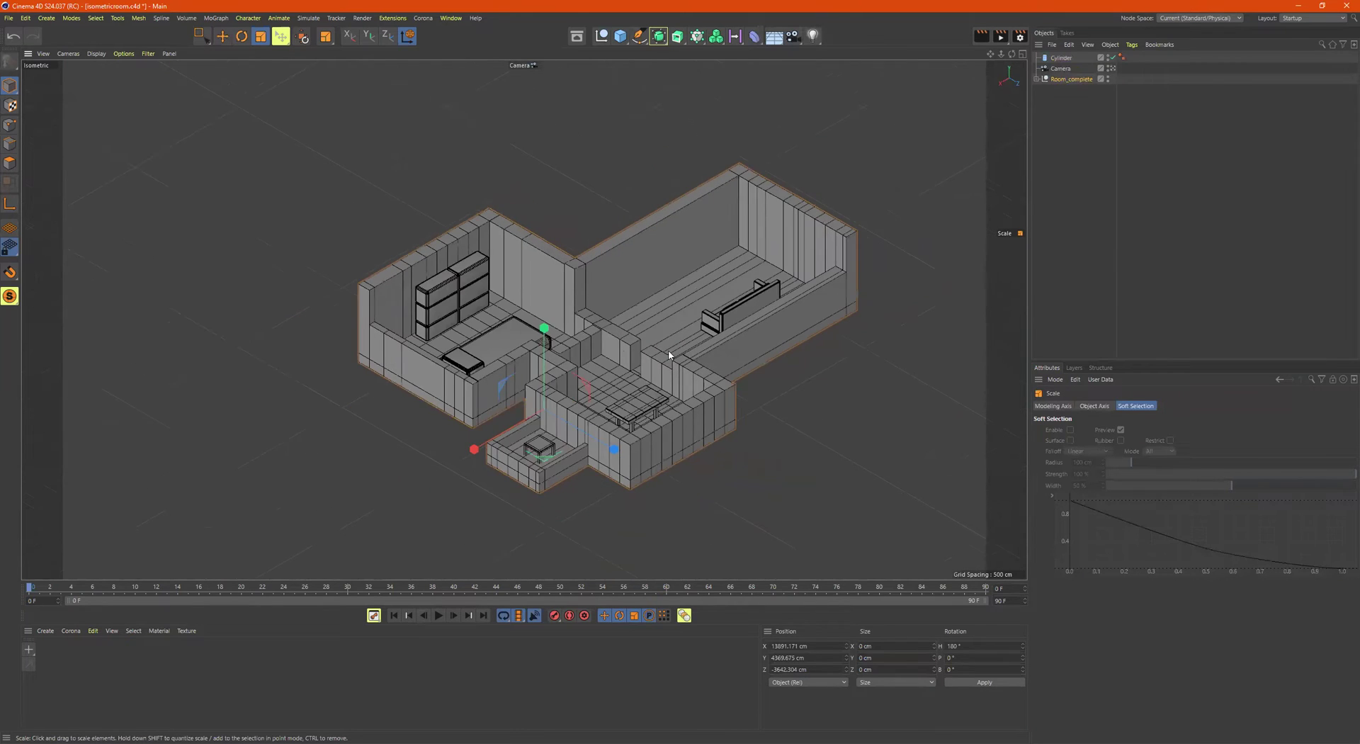
pyautogui.keyDown('alt'); pyautogui.moveTo(673, 330); pyautogui.dragTo(306, 265, button='middle'); pyautogui.keyUp('alt')
pyautogui.scroll(-3, 486, 310)
pyautogui.scroll(-2, 825, 326)
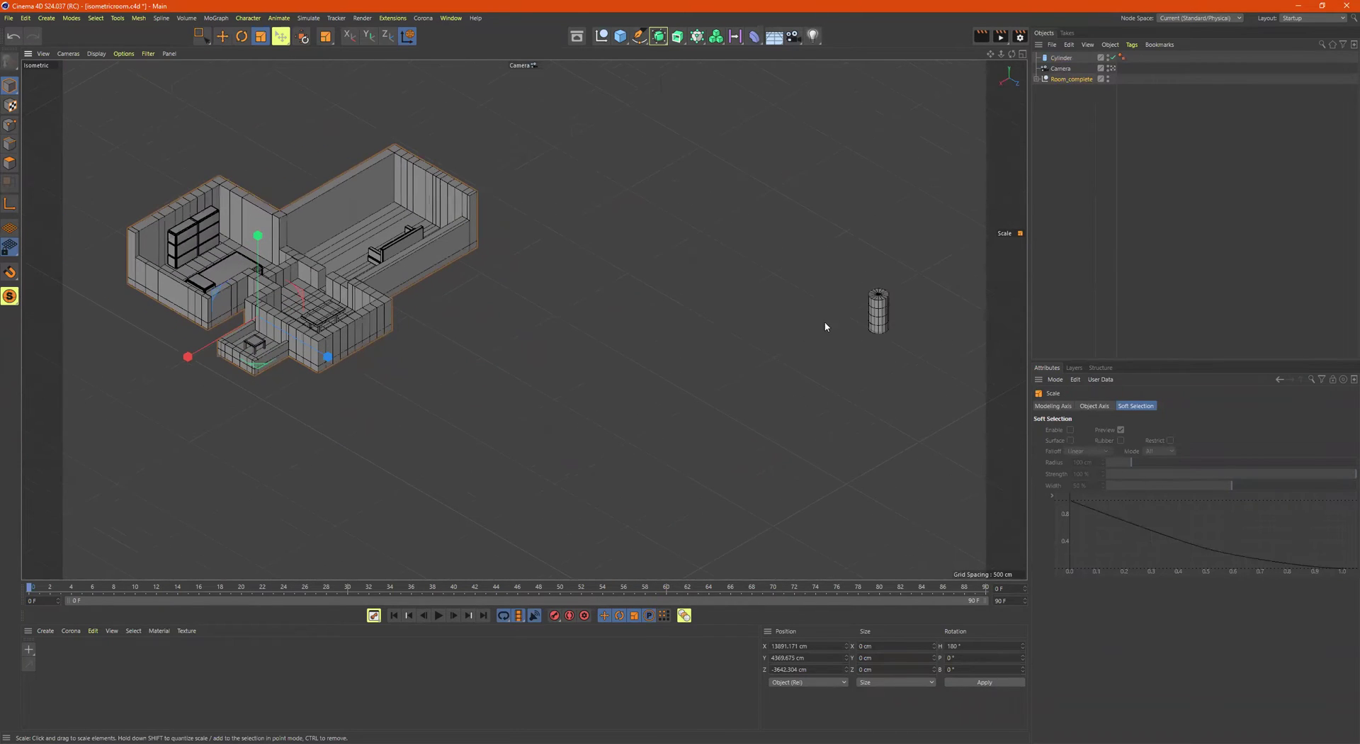
# Move the cylinder up-left toward the room
pyautogui.click(879, 312)
pyautogui.press('e')
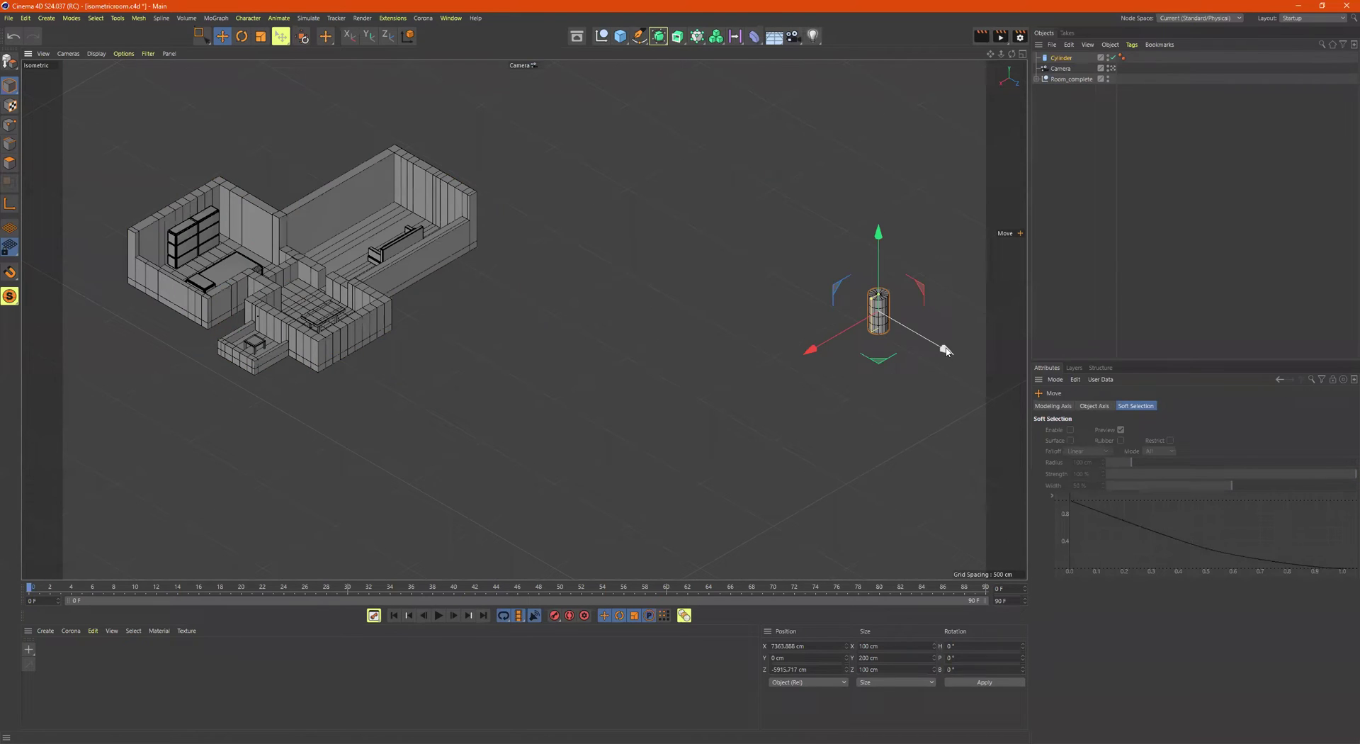
pyautogui.moveTo(880, 317); pyautogui.dragTo(682, 274)
pyautogui.scroll(5, 422, 284)
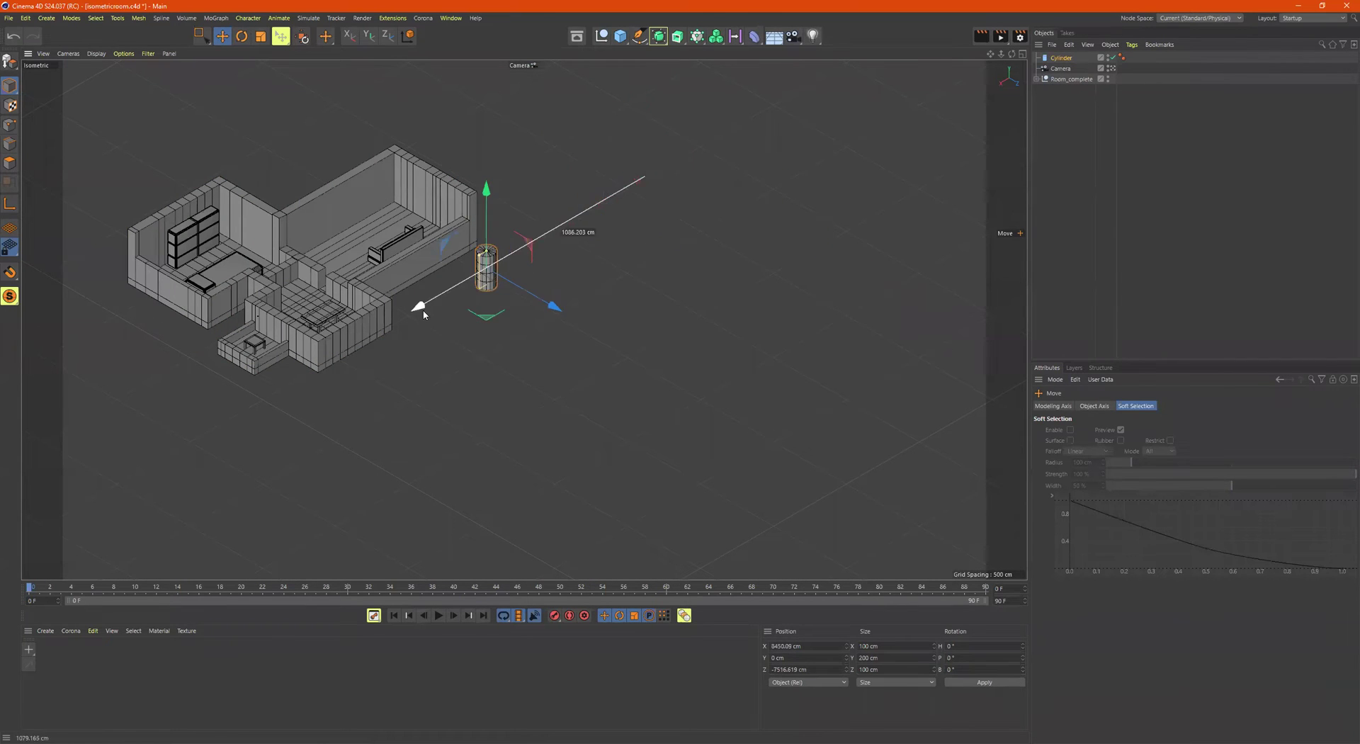
pyautogui.scroll(-3, 447, 297)
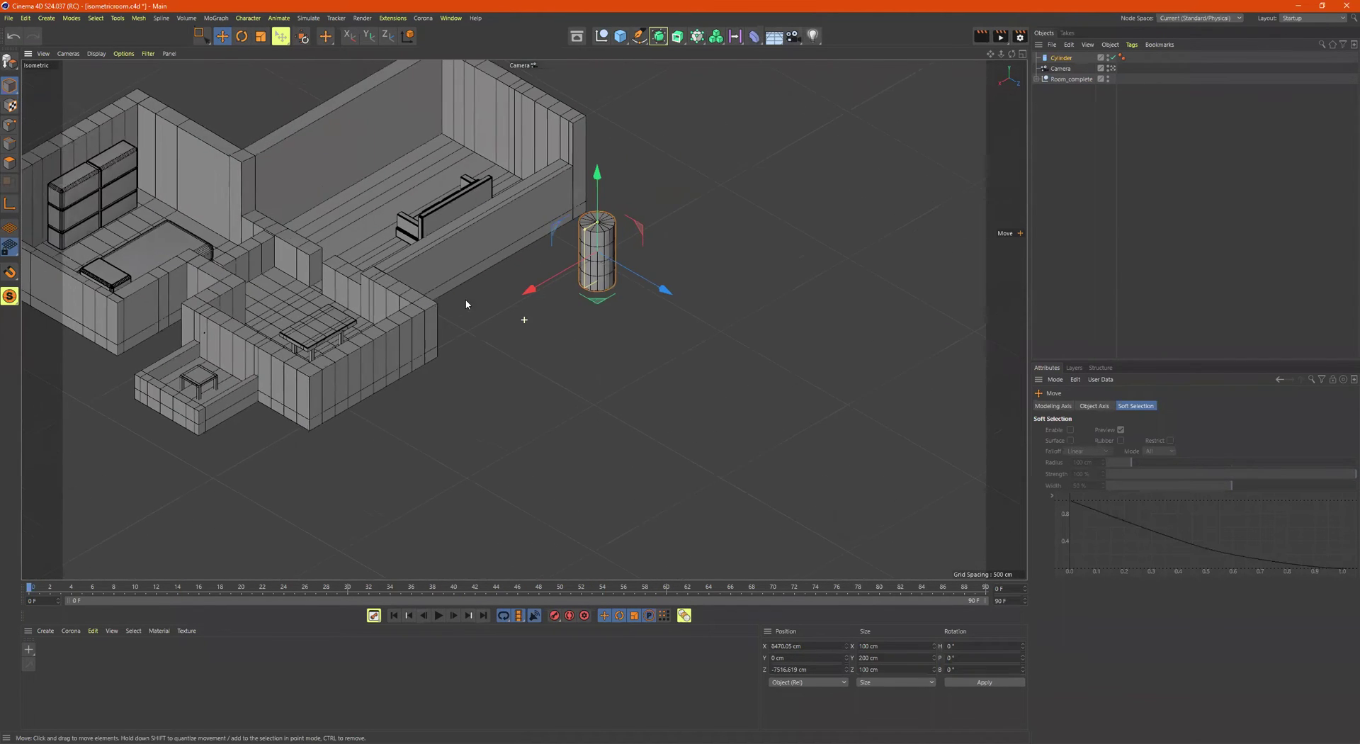
pyautogui.moveTo(703, 362); pyautogui.dragTo(761, 381, button='middle')
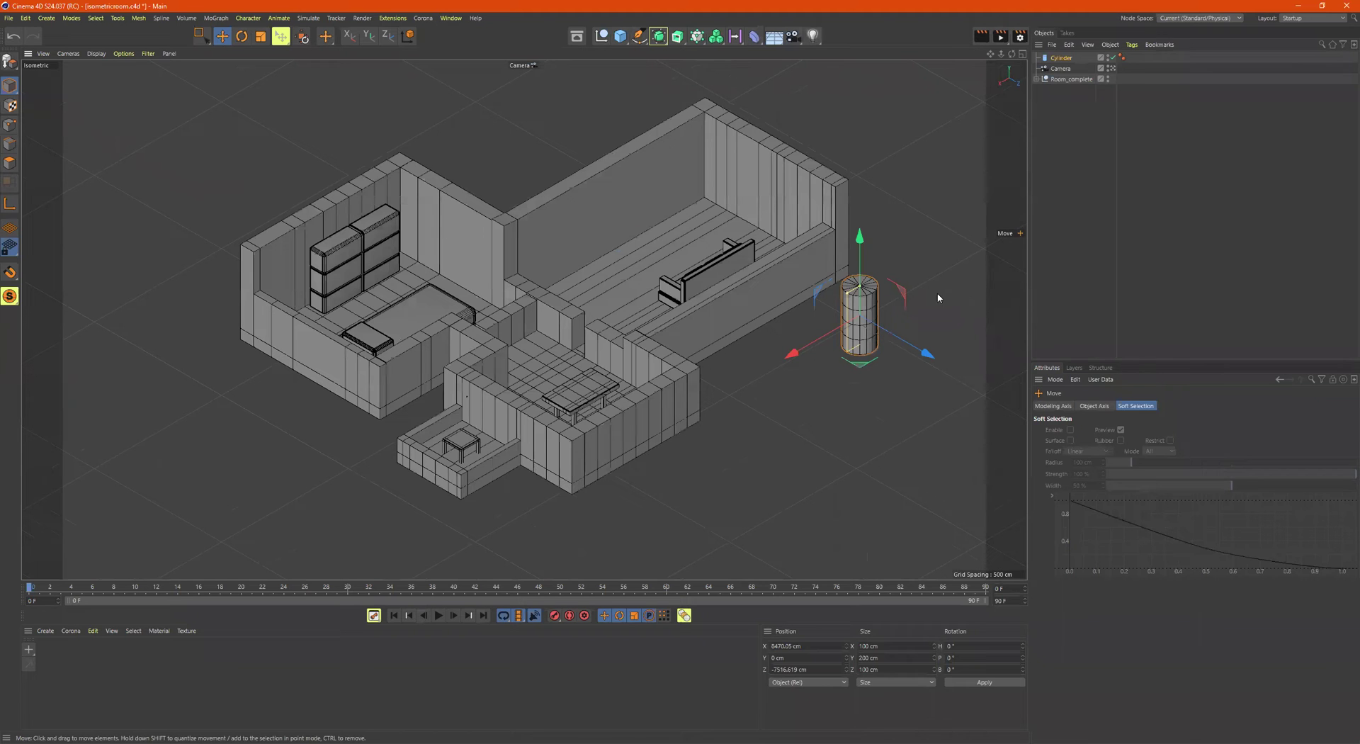
# Scale Room_complete up to about 117.5% of its size
pyautogui.click(1071, 80)
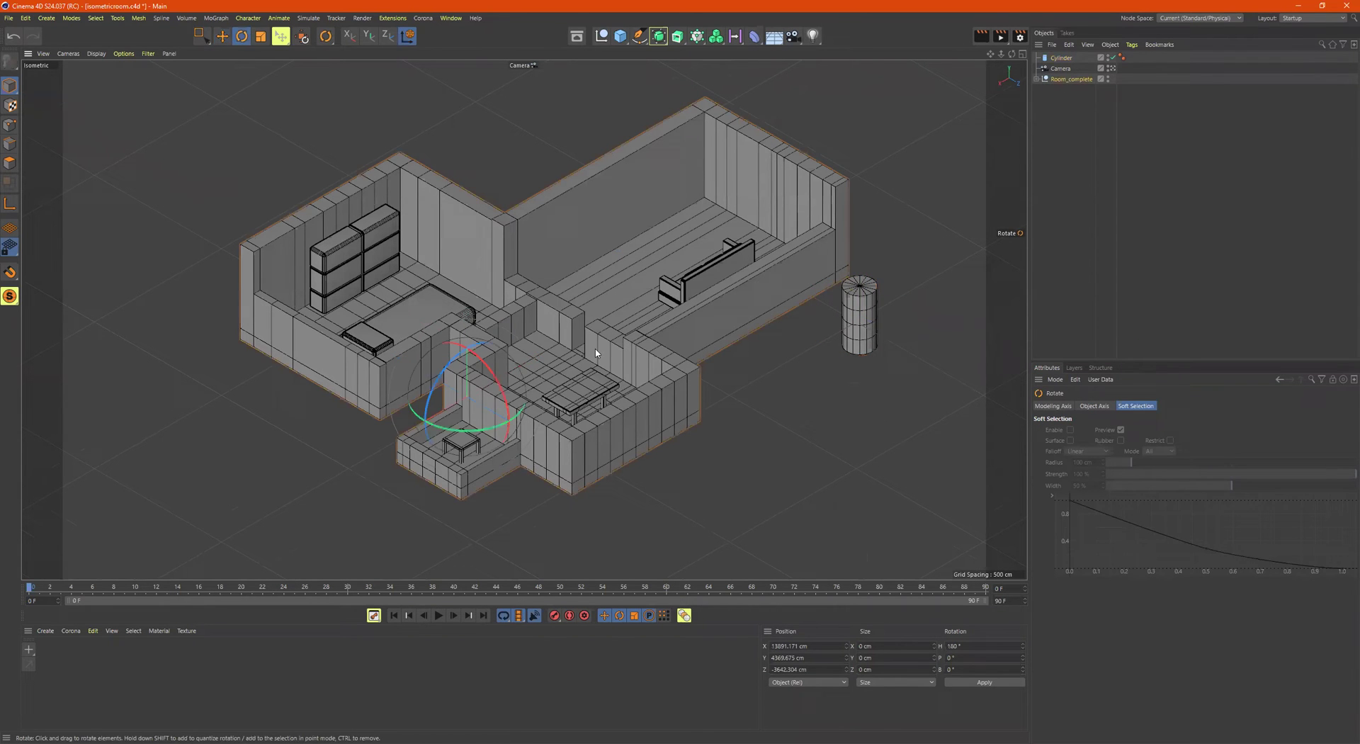
pyautogui.press('t')
pyautogui.moveTo(737, 376); pyautogui.dragTo(894, 371)
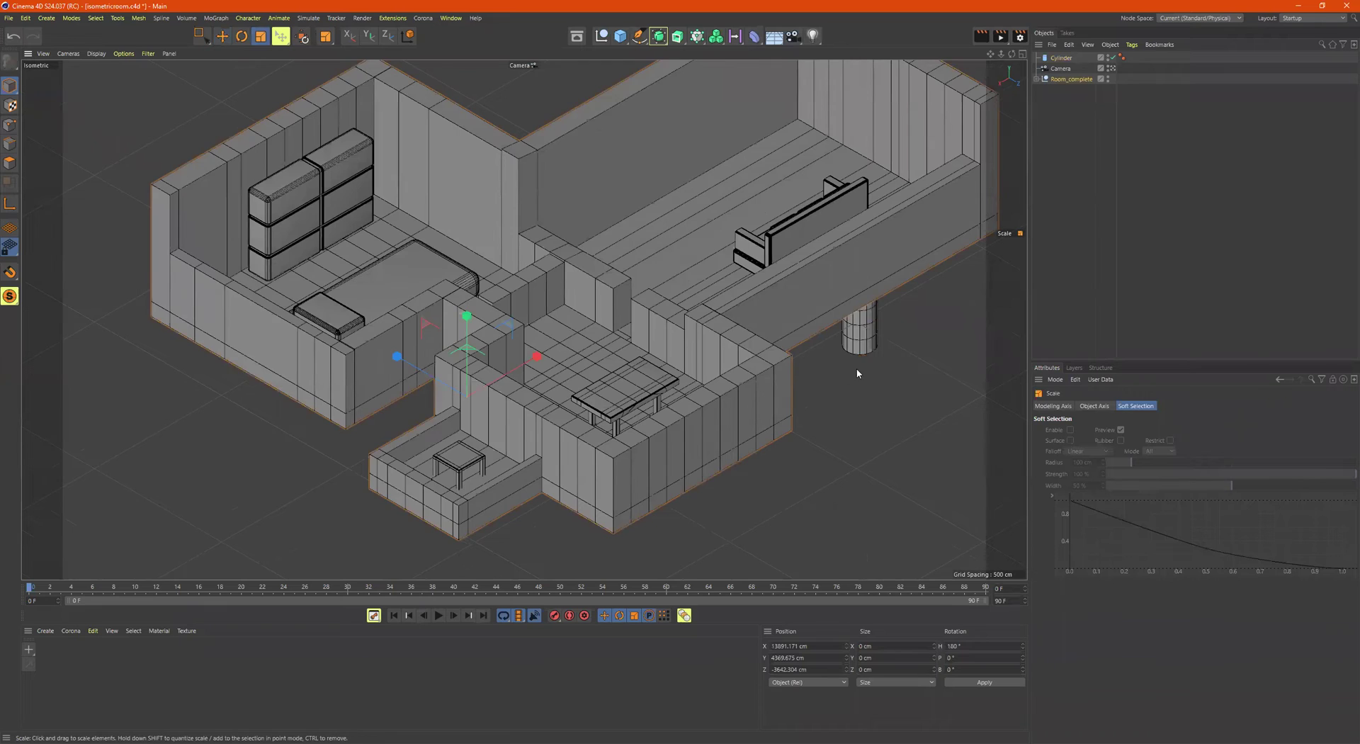
pyautogui.scroll(-2, 856, 374)
pyautogui.scroll(2, 815, 359)
pyautogui.moveTo(811, 358); pyautogui.dragTo(726, 382, button='middle')
pyautogui.scroll(-2, 716, 393)
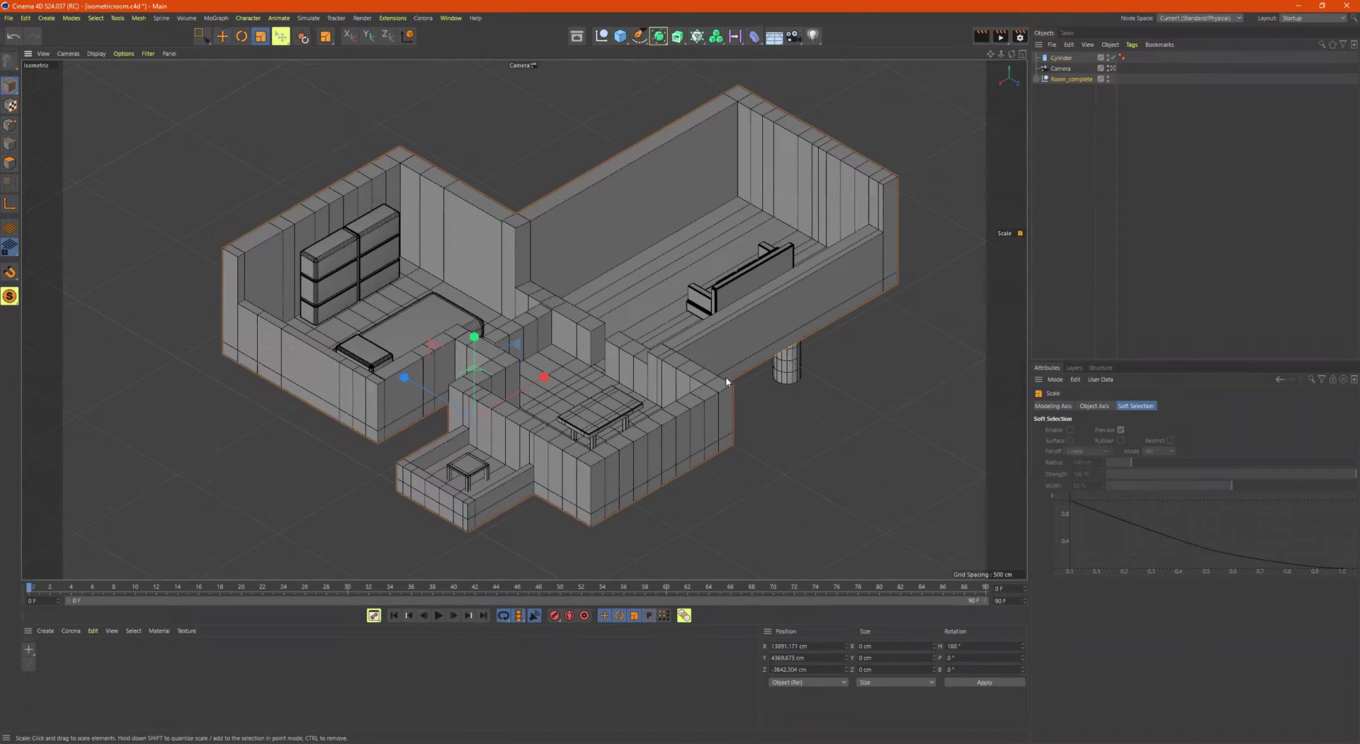
# Add a Protection tag to the isometric camera via Rigging Tags
pyautogui.click(1060, 69)
pyautogui.scroll(-2, 753, 236)
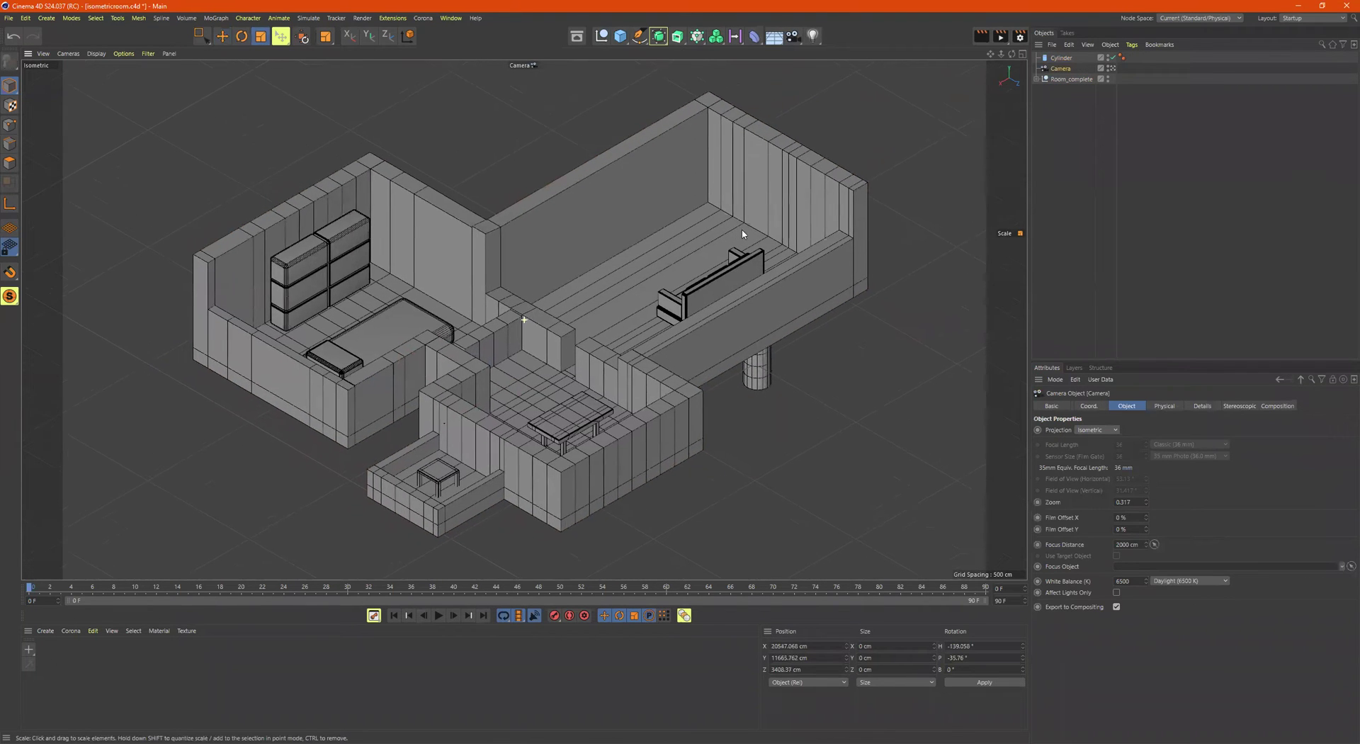
pyautogui.moveTo(744, 234); pyautogui.dragTo(691, 261, button='middle')
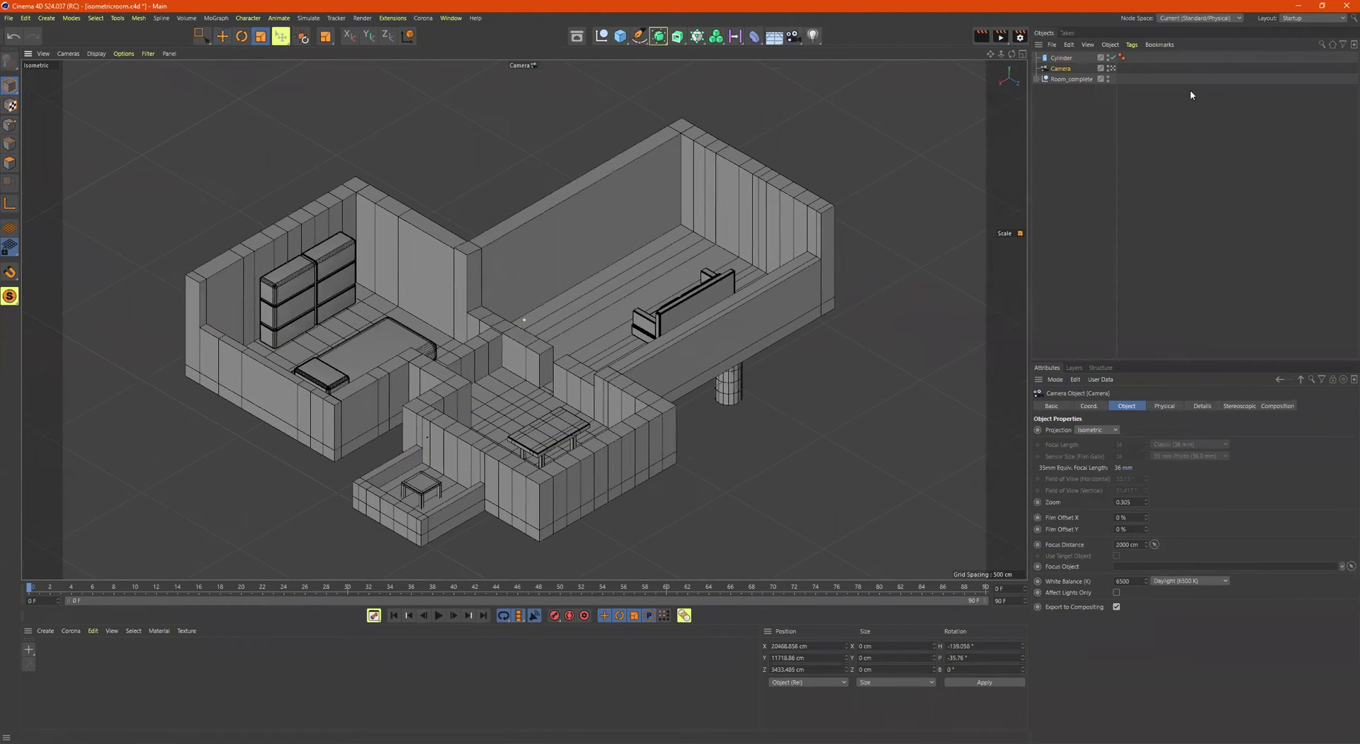
pyautogui.rightClick(1065, 71)
pyautogui.moveTo(1120, 195)
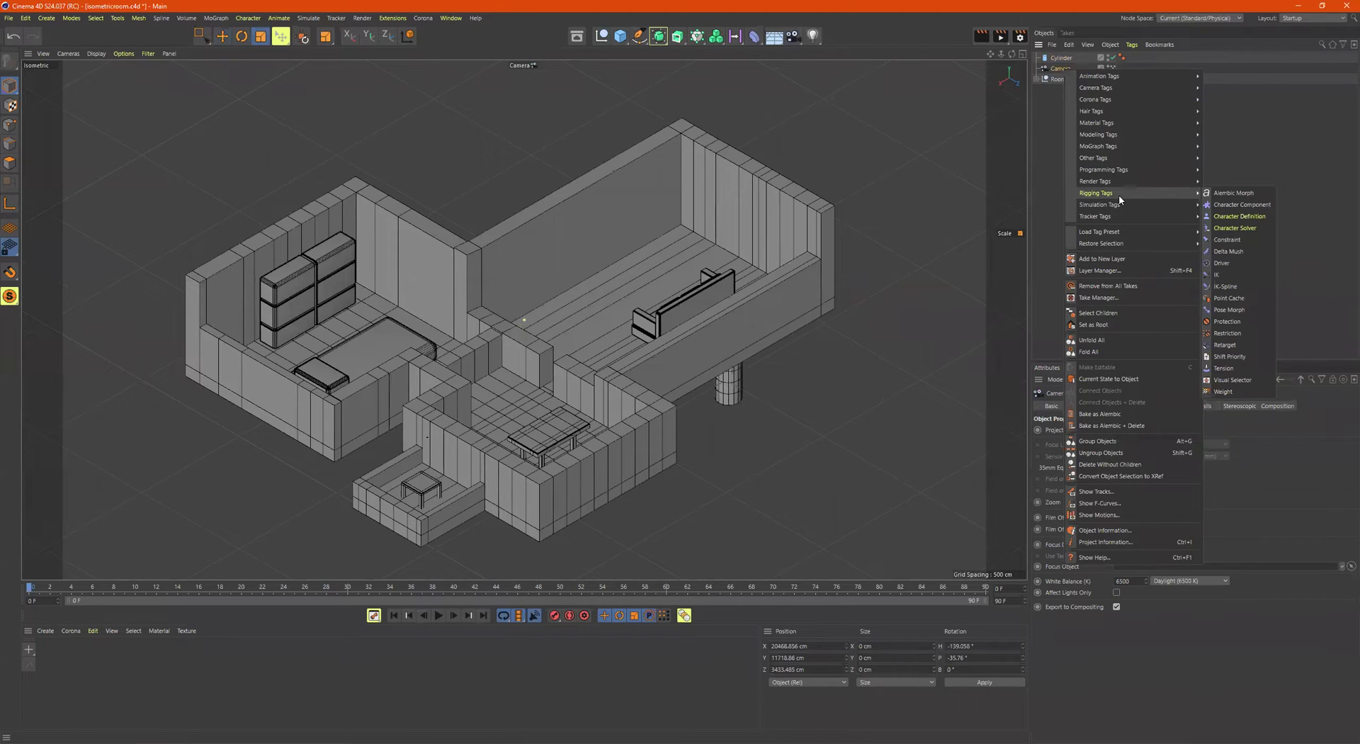
pyautogui.click(1251, 327)
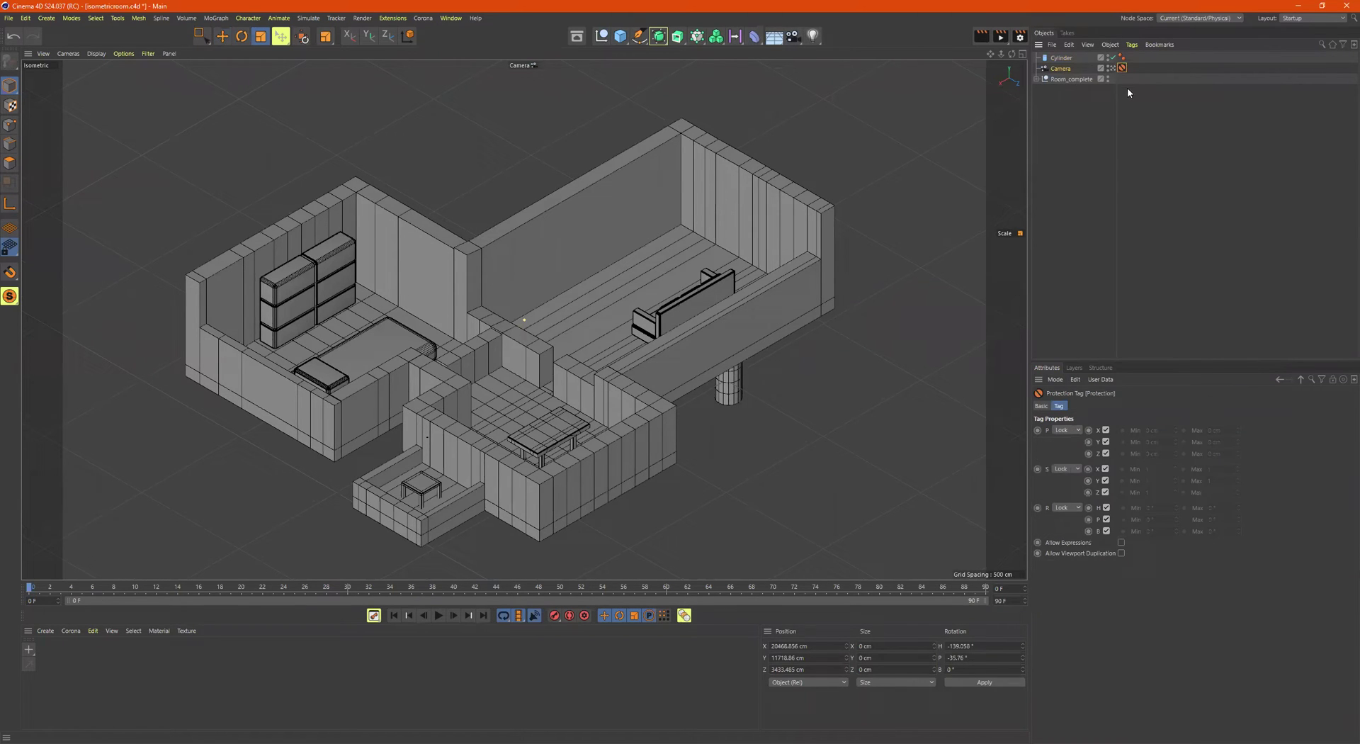
# Switch to the default perspective view and delete the cylinder
pyautogui.click(1111, 68)
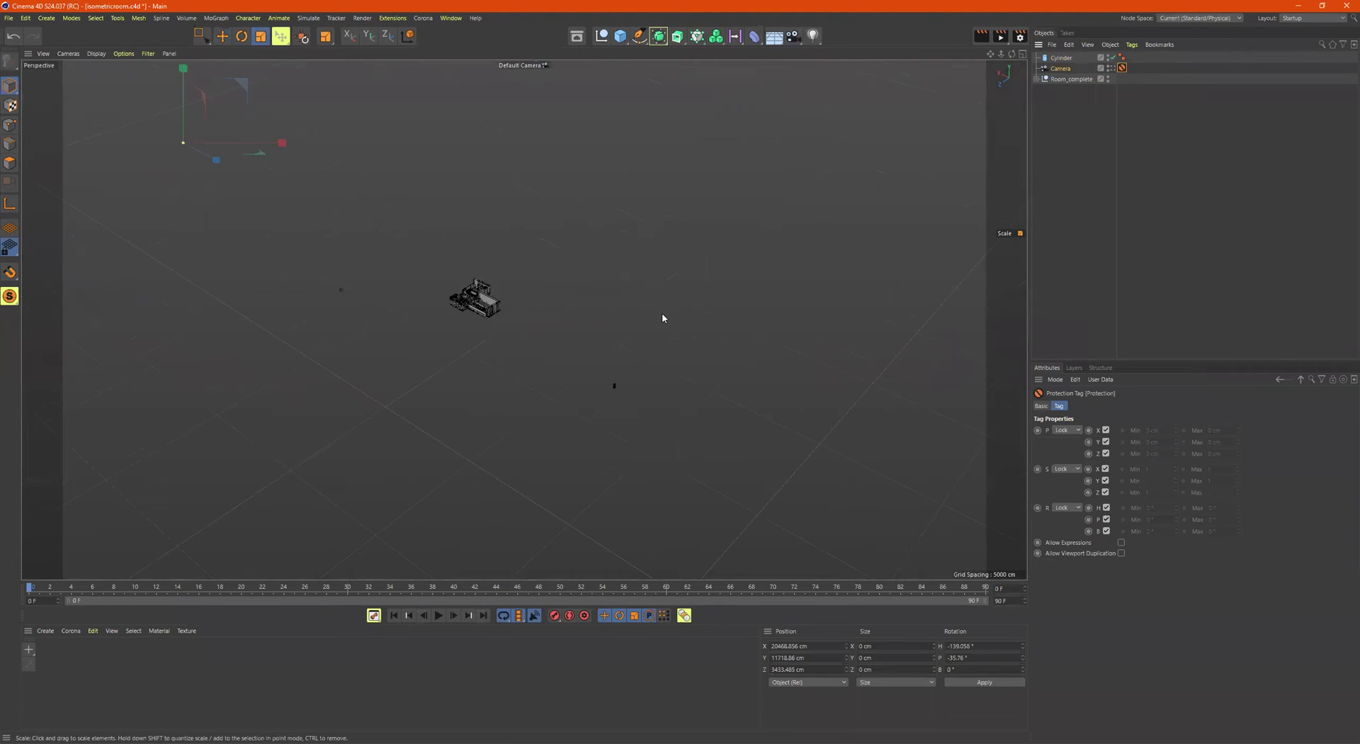
pyautogui.keyDown('alt'); pyautogui.moveTo(524, 294); pyautogui.dragTo(485, 354); pyautogui.keyUp('alt')
pyautogui.click(469, 362)
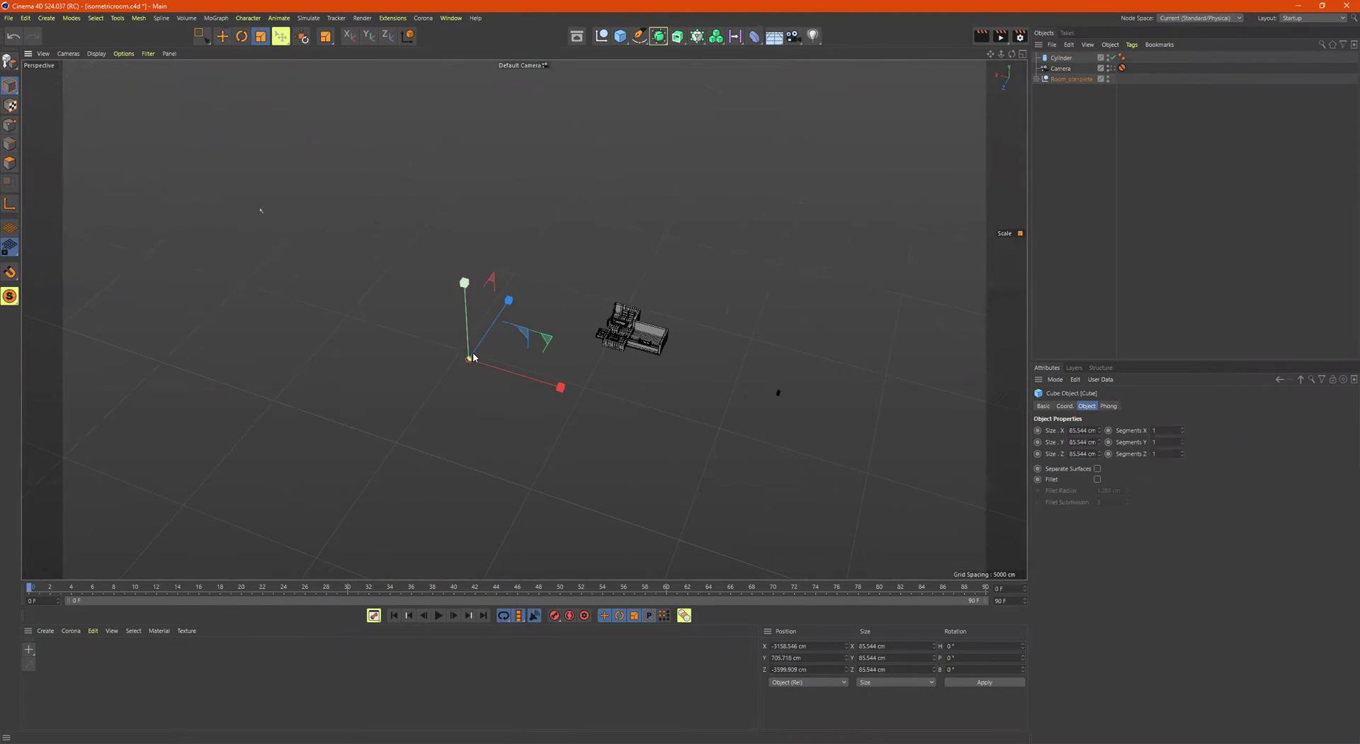
pyautogui.click(780, 391)
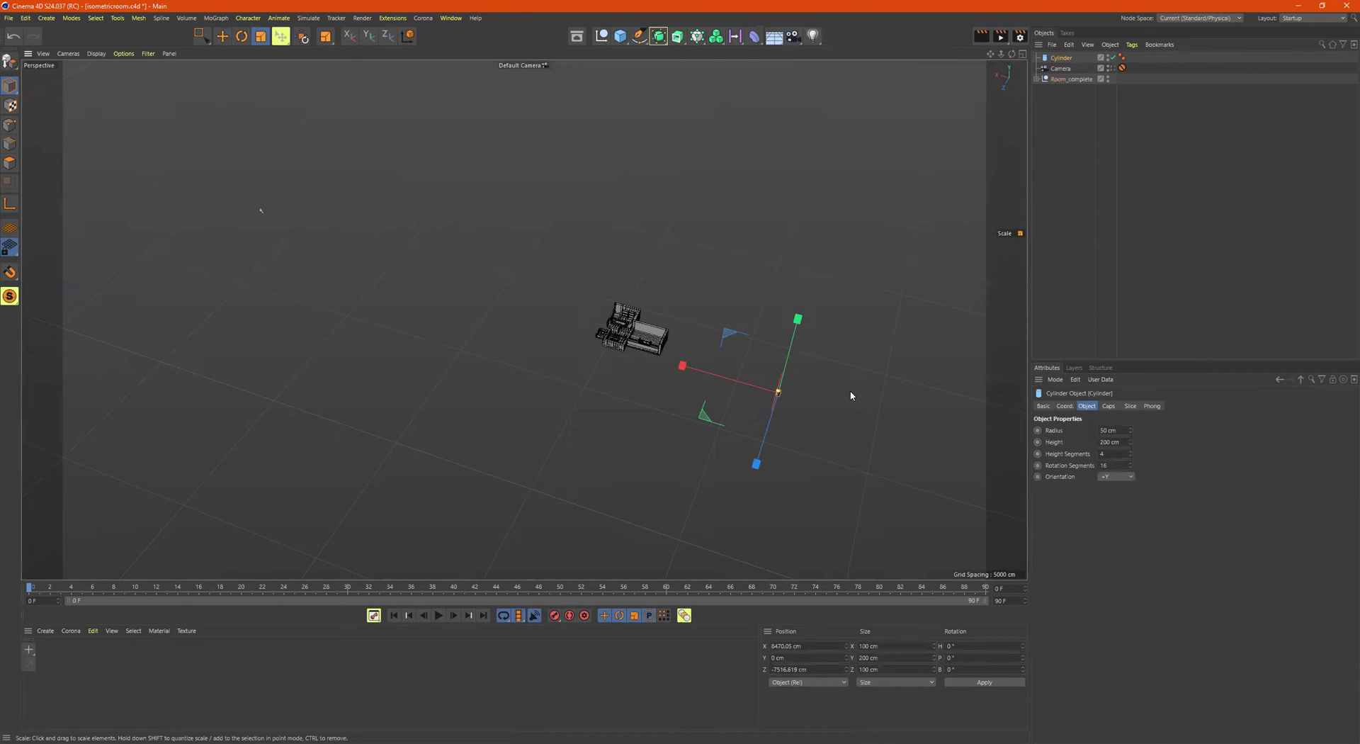
pyautogui.press('Delete')
# Frame the room and drag it down along Y toward the ground grid
pyautogui.scroll(6, 677, 293)
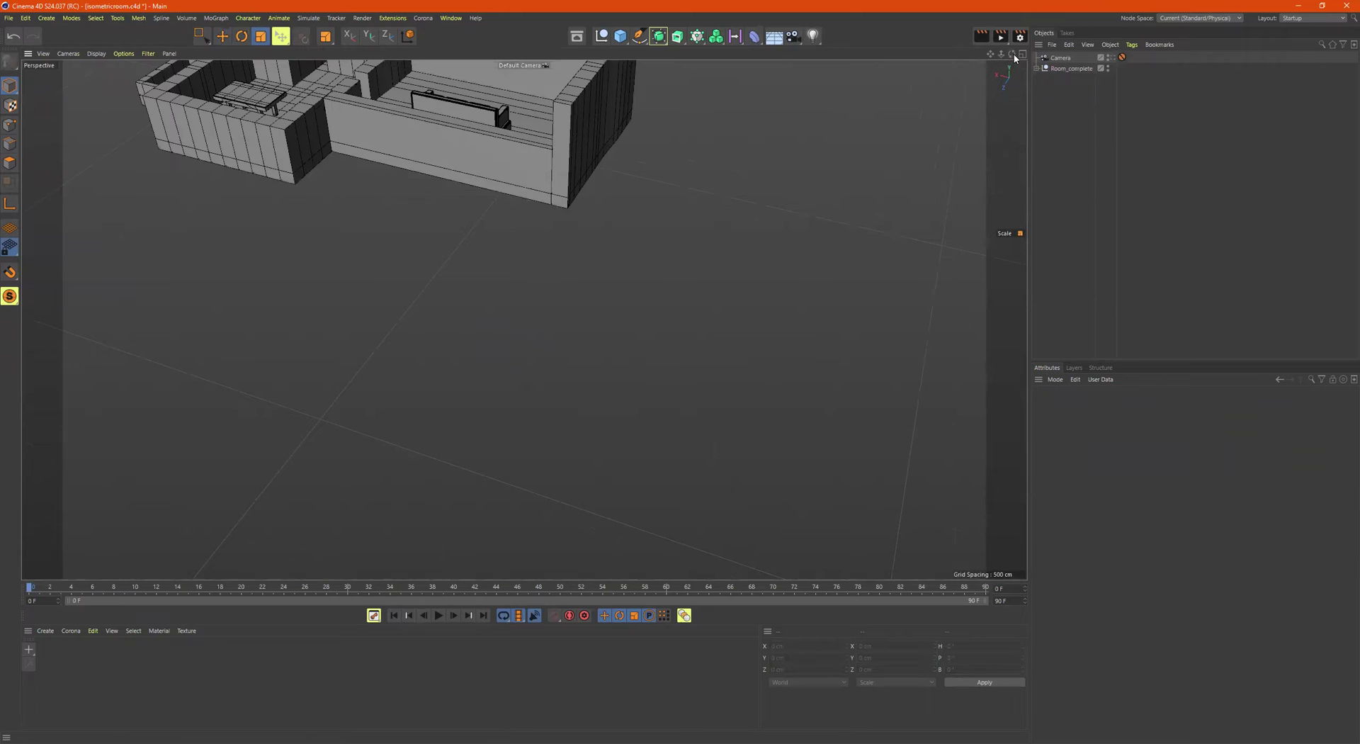
pyautogui.press('h')
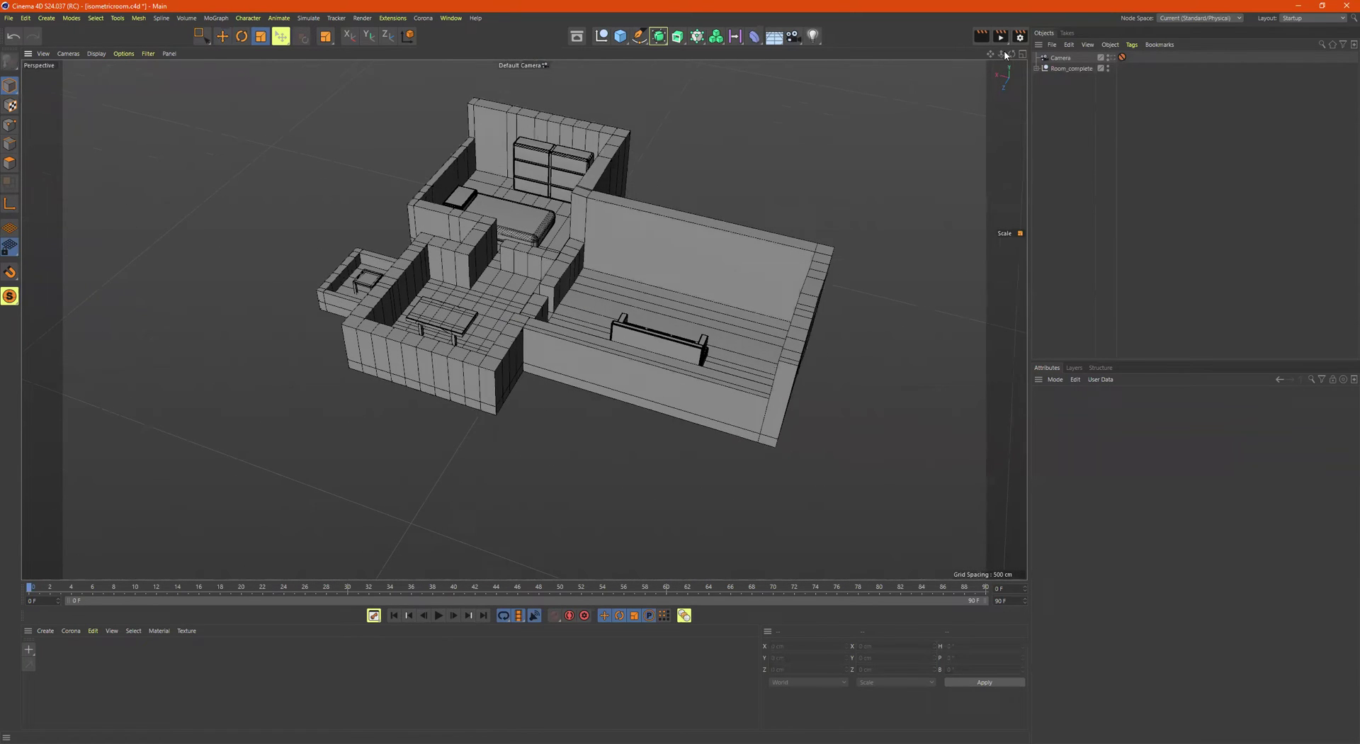
pyautogui.moveTo(1011, 54); pyautogui.dragTo(1012, 21)
pyautogui.moveTo(524, 320)
pyautogui.keyDown('alt'); pyautogui.mouseDown()
pyautogui.moveTo(762, 228)
pyautogui.moveTo(683, 252)
pyautogui.moveTo(729, 268)
pyautogui.moveTo(762, 147)
pyautogui.mouseUp(); pyautogui.keyUp('alt')
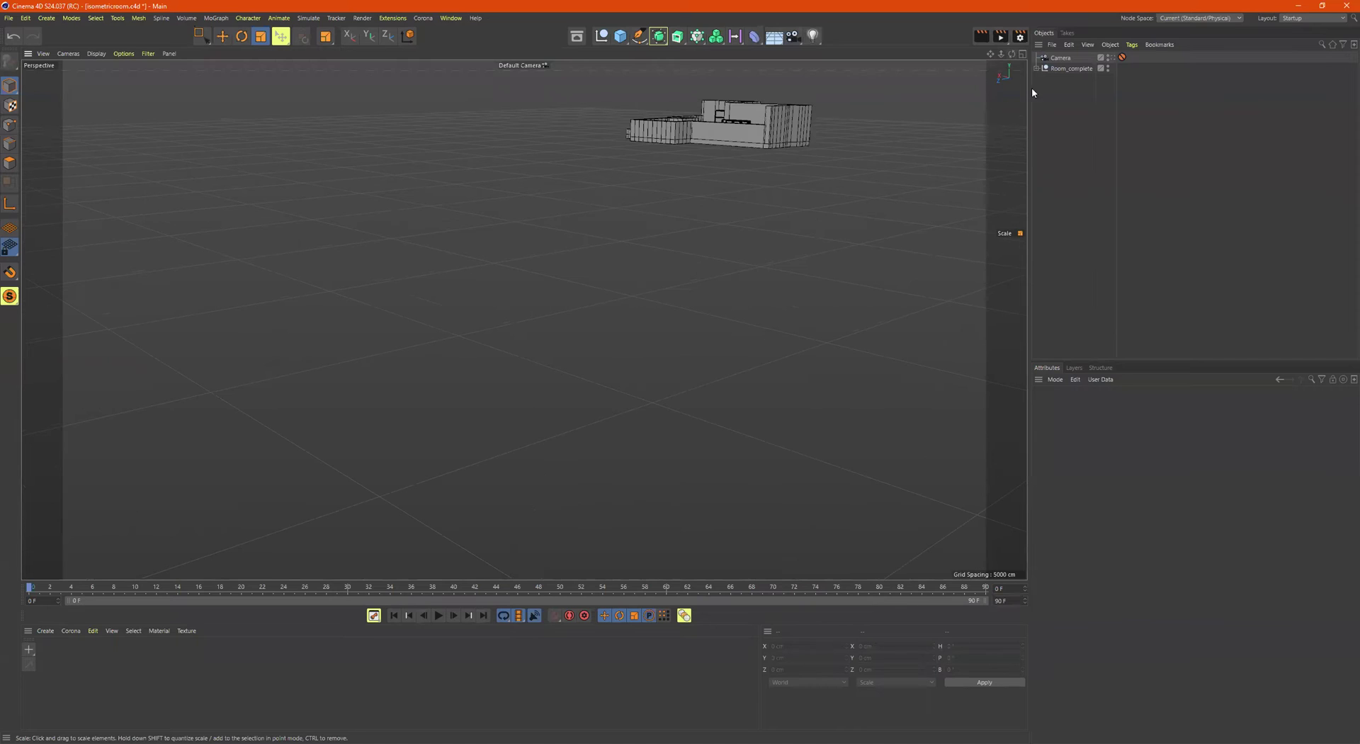
pyautogui.click(1061, 68)
pyautogui.press('e')
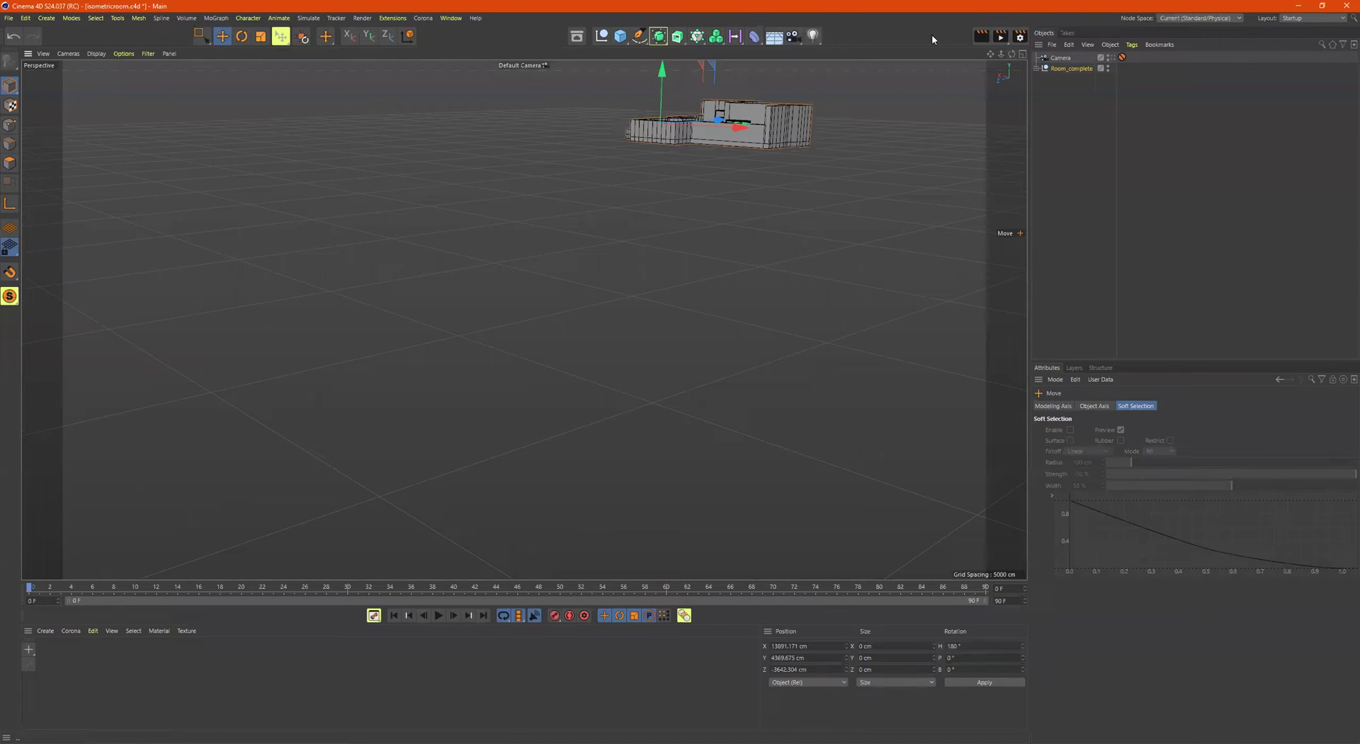
pyautogui.moveTo(662, 71)
pyautogui.mouseDown()
pyautogui.moveTo(723, 340)
pyautogui.moveTo(787, 335)
pyautogui.moveTo(717, 370)
pyautogui.moveTo(644, 328)
pyautogui.moveTo(592, 324)
pyautogui.moveTo(603, 351)
pyautogui.mouseUp()
pyautogui.scroll(8, 743, 379)
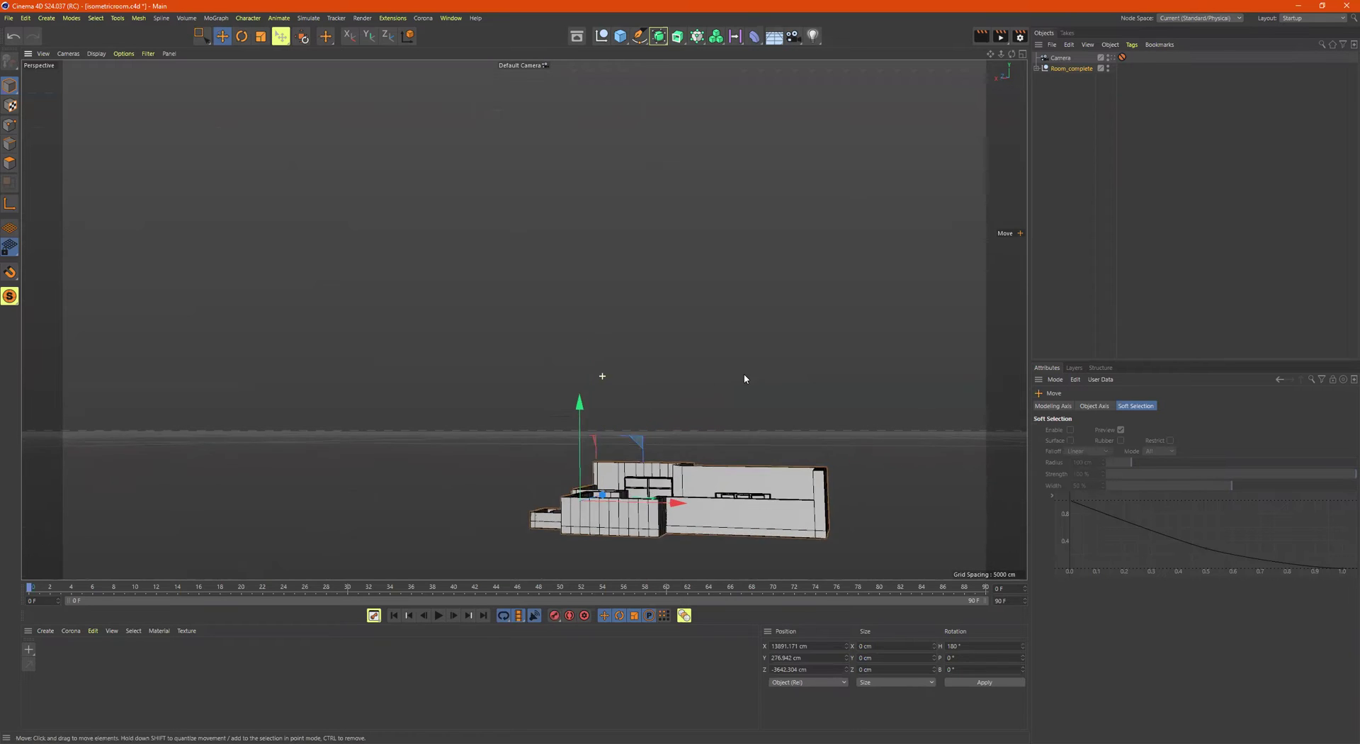
# Settle the room on the ground line in Front view (Y 194.139 cm), then return to Perspective
pyautogui.middleClick(766, 307)
pyautogui.middleClick(727, 451)
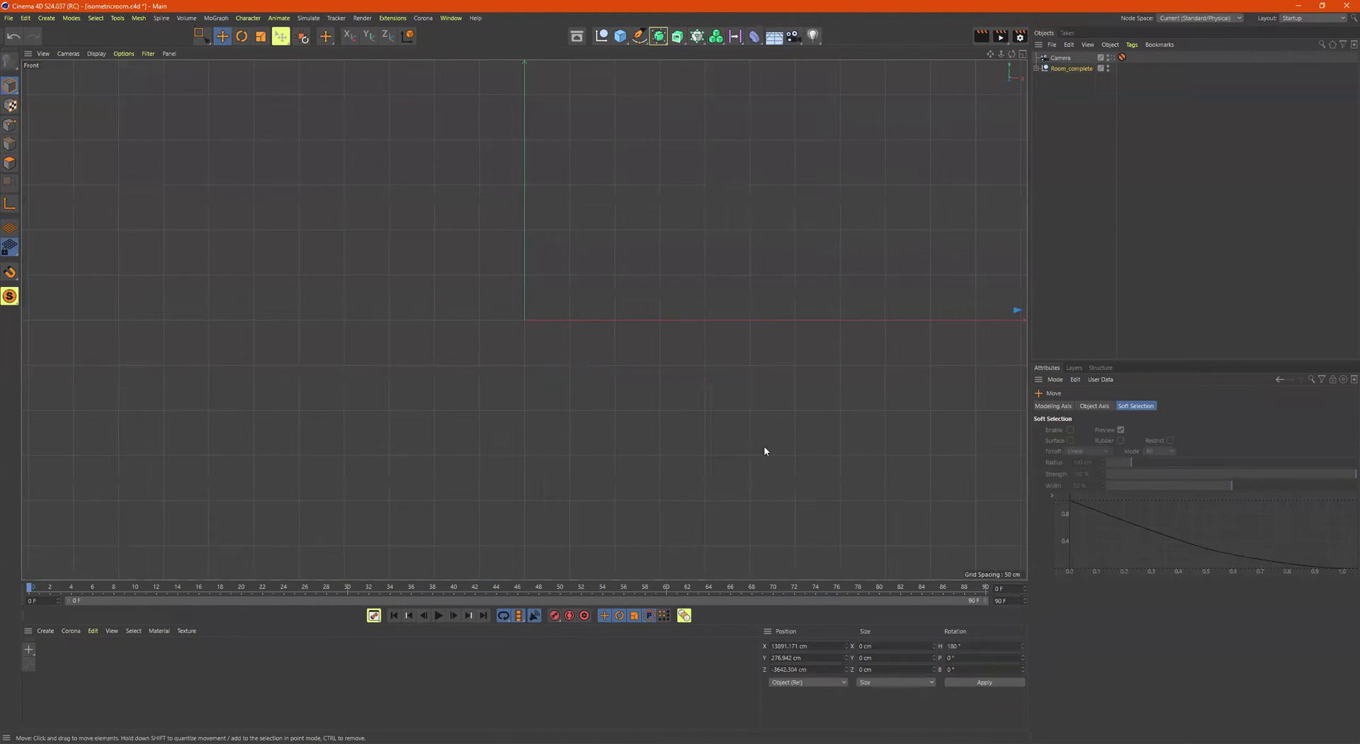
pyautogui.middleClick(724, 441)
pyautogui.middleClick(724, 440)
pyautogui.press('h')
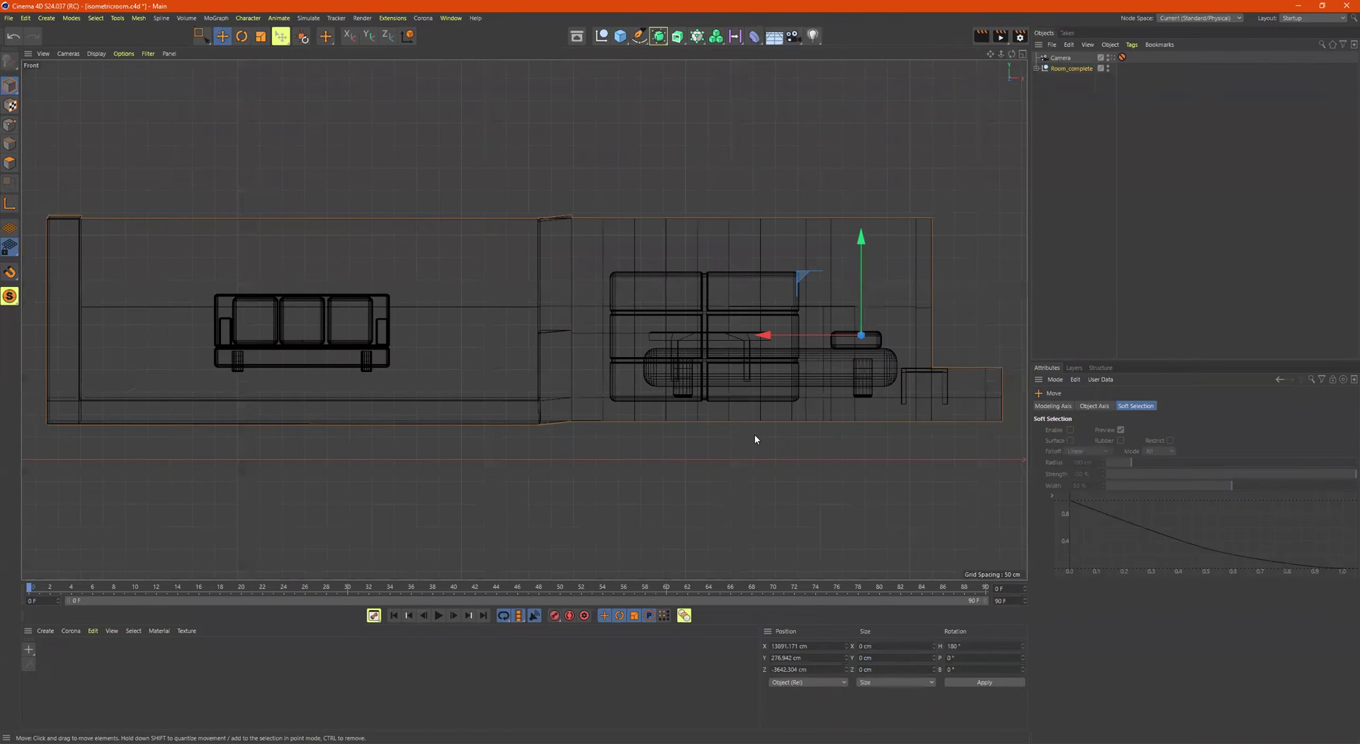
pyautogui.scroll(-3, 724, 440)
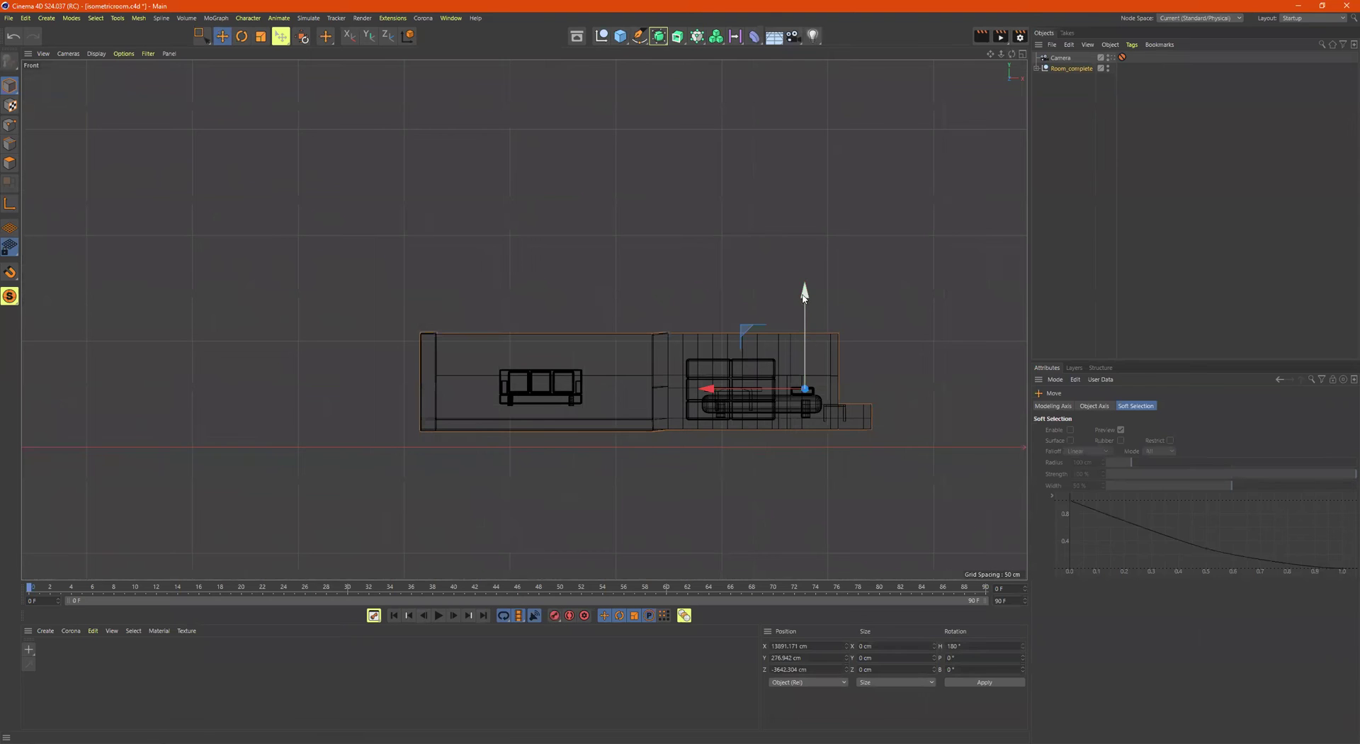
pyautogui.moveTo(804, 296); pyautogui.dragTo(805, 307)
pyautogui.press('F5')
pyautogui.press('F1')
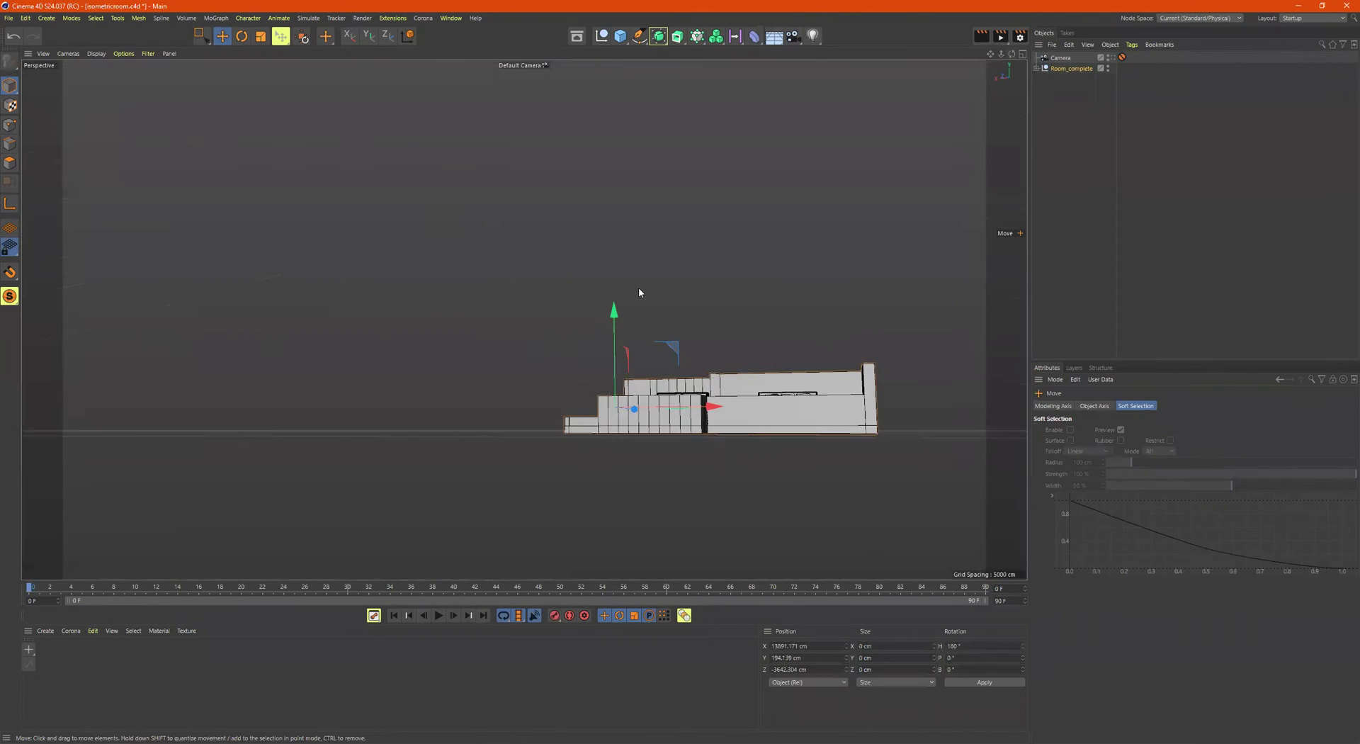
pyautogui.keyDown('alt'); pyautogui.moveTo(639, 291); pyautogui.dragTo(719, 195); pyautogui.keyUp('alt')
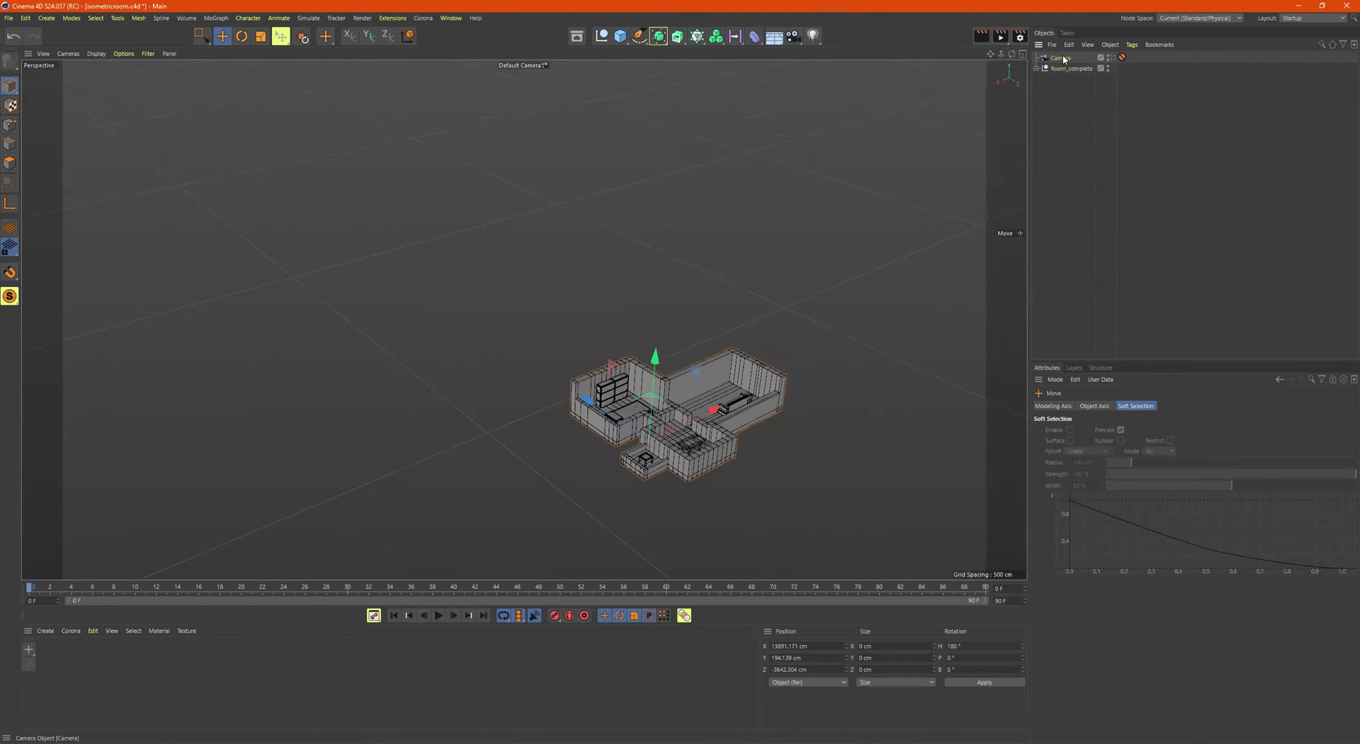
# Look through the isometric camera and delete its Protection tag
pyautogui.click(1061, 58)
pyautogui.click(1111, 57)
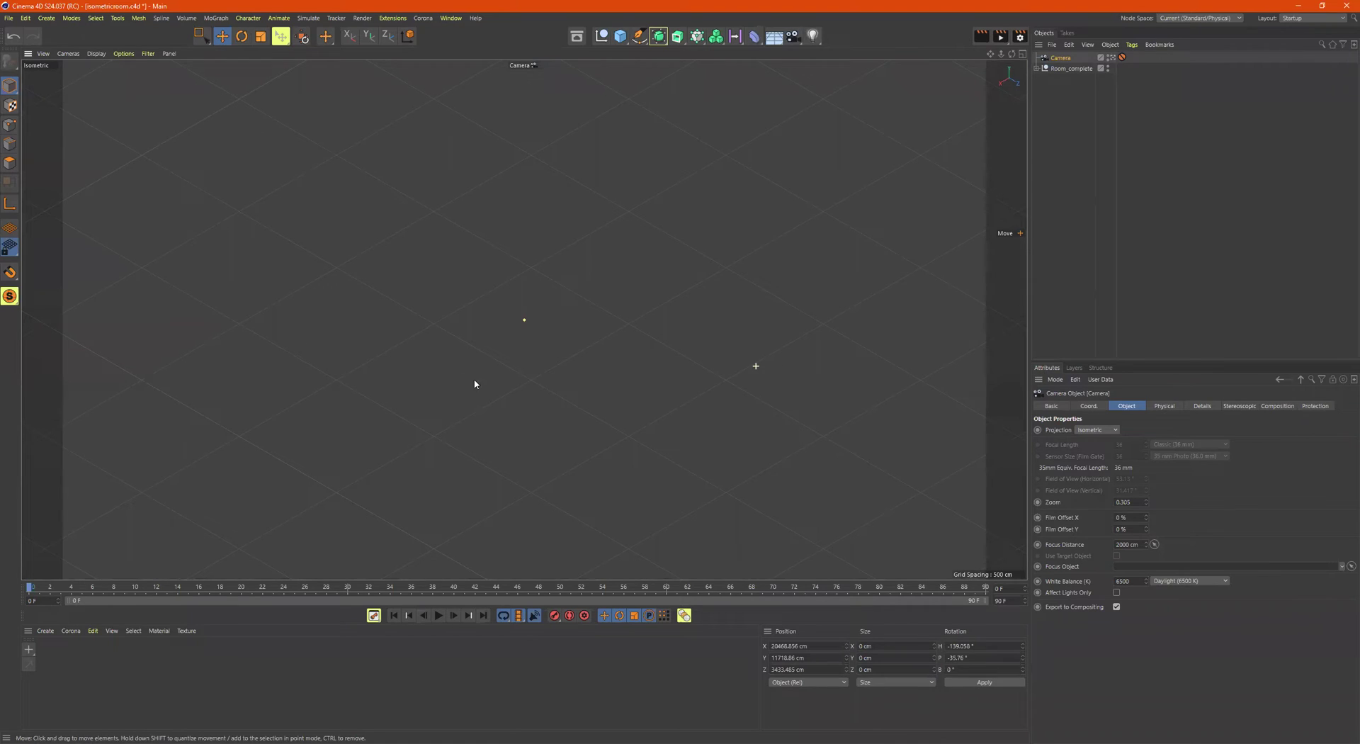
pyautogui.click(1122, 58)
pyautogui.press('Delete')
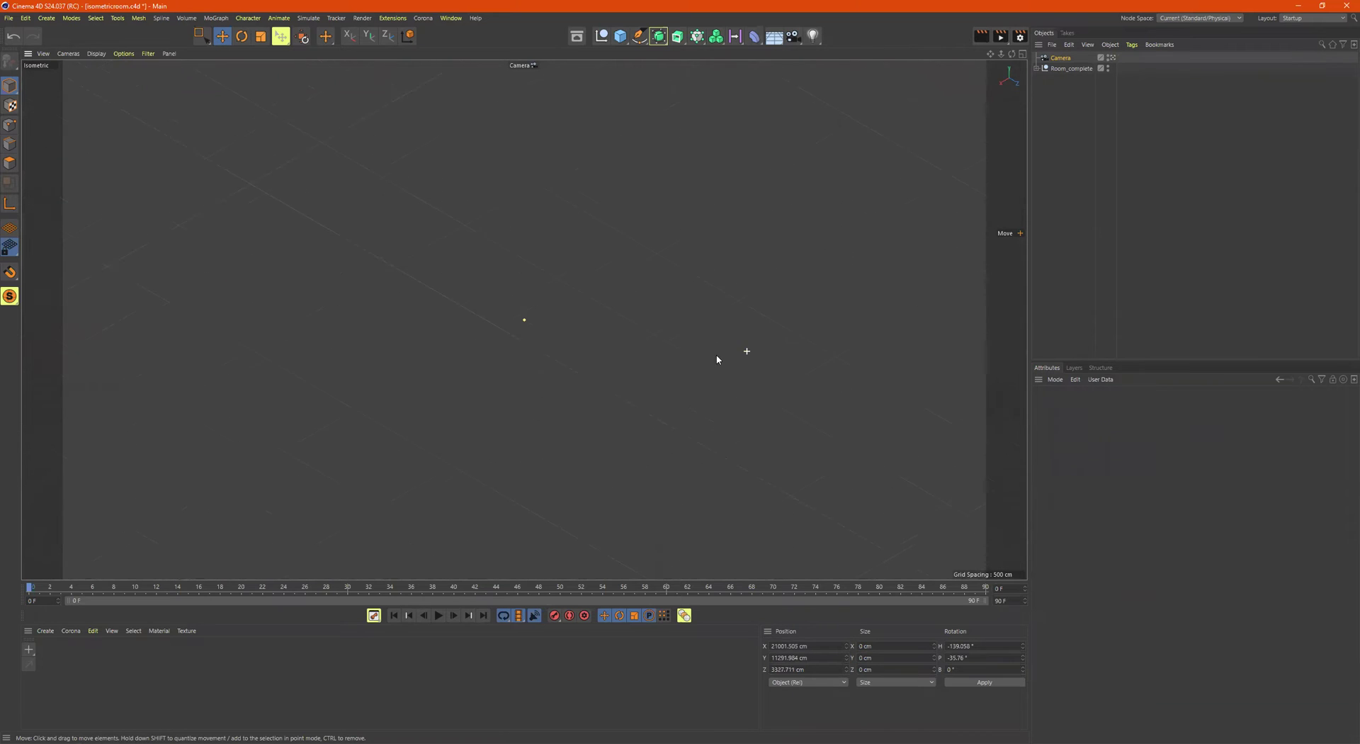
# Pan and zoom the isometric camera so the lowered room is framed
pyautogui.keyDown('alt'); pyautogui.moveTo(749, 356); pyautogui.dragTo(614, 285, button='middle'); pyautogui.keyUp('alt')
pyautogui.scroll(8, 613, 285)
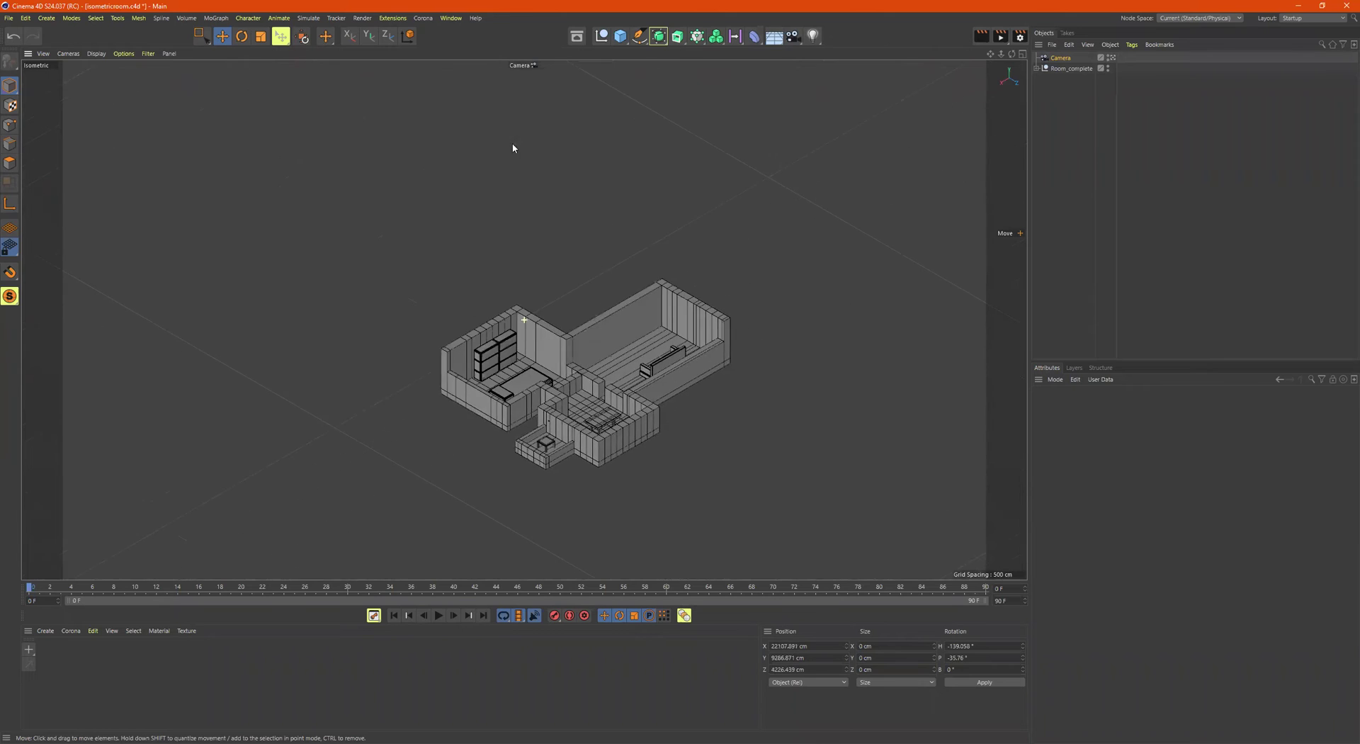
pyautogui.keyDown('alt'); pyautogui.moveTo(550, 187); pyautogui.dragTo(522, 111, button='middle'); pyautogui.keyUp('alt')
pyautogui.scroll(5, 542, 134)
pyautogui.scroll(4, 537, 104)
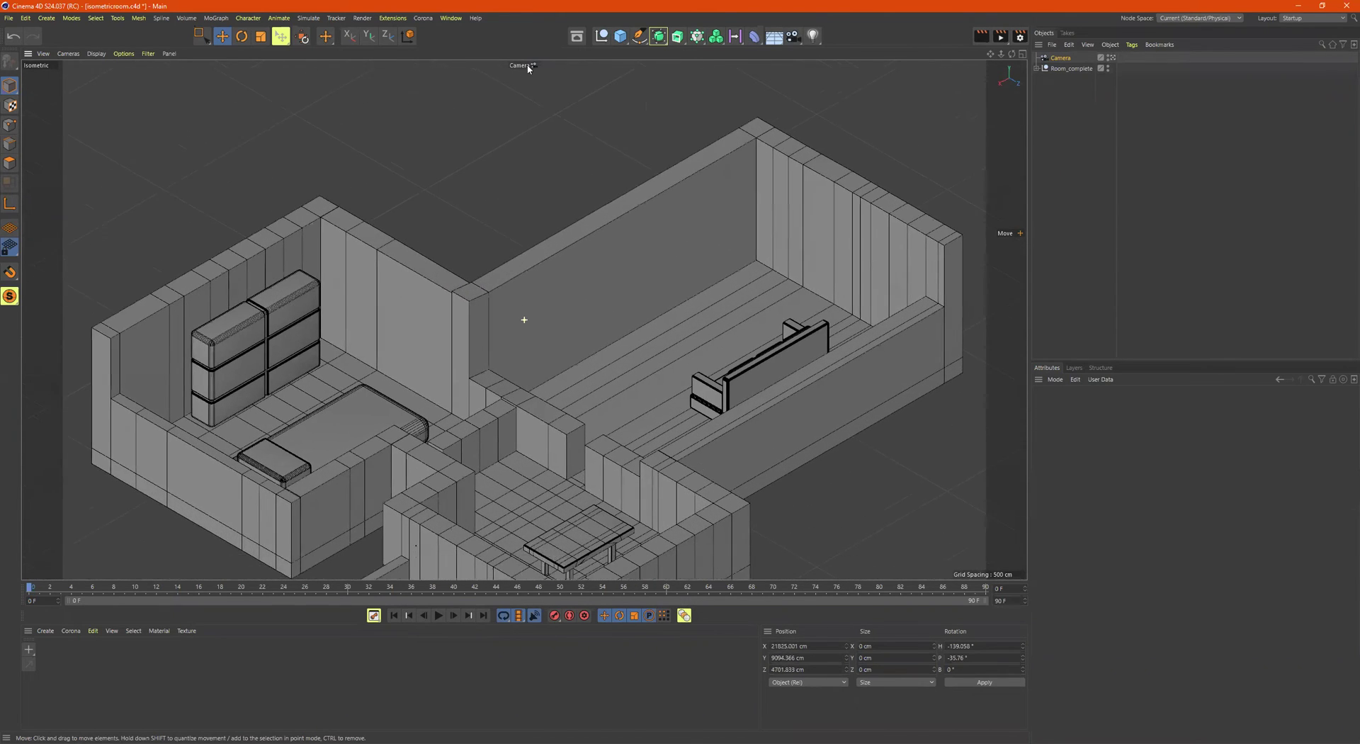
pyautogui.scroll(-4, 614, 207)
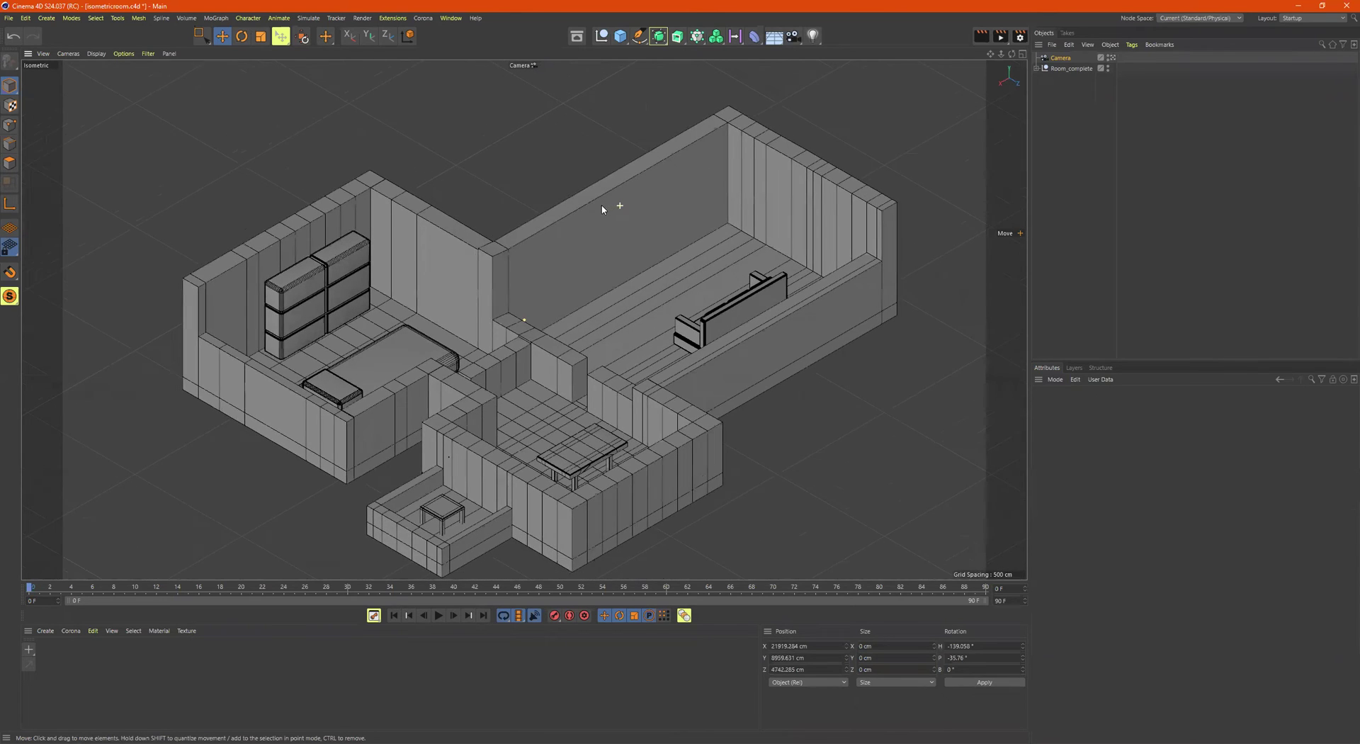
pyautogui.scroll(2, 588, 199)
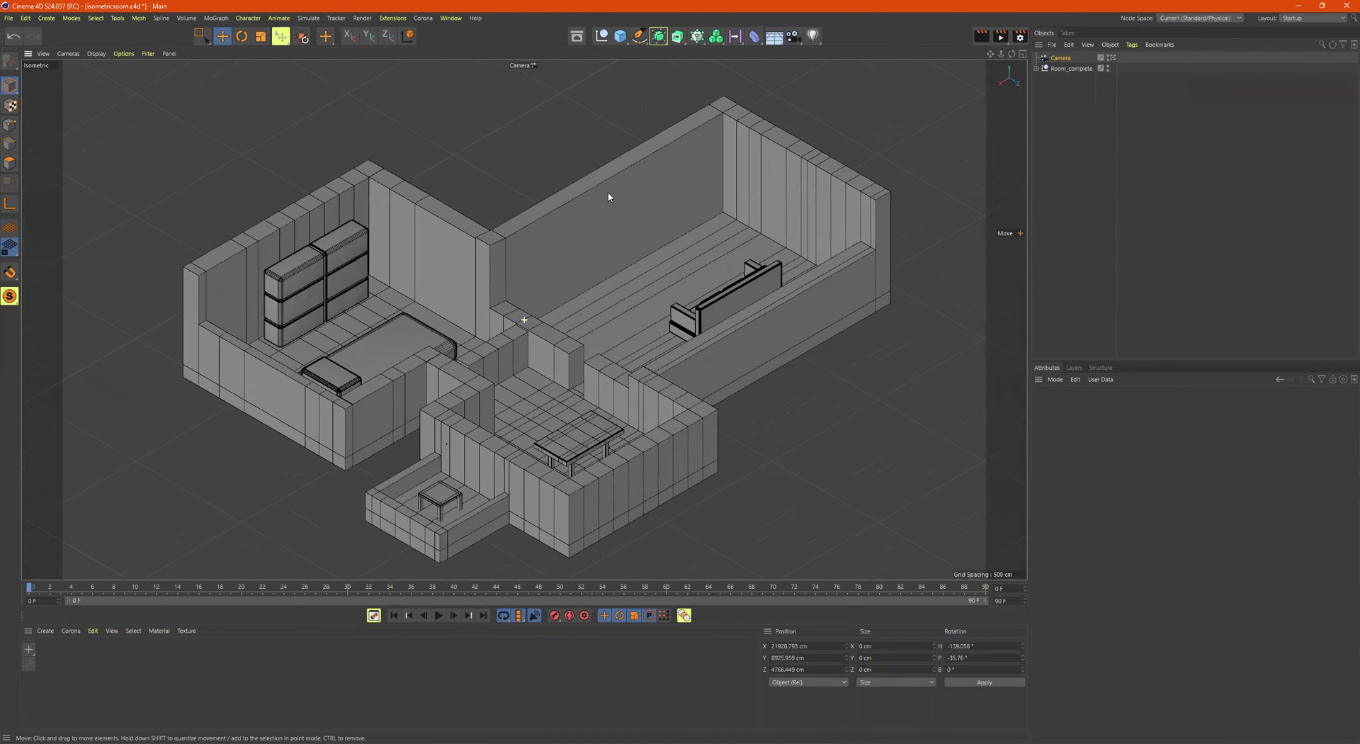
pyautogui.keyDown('alt'); pyautogui.moveTo(609, 195); pyautogui.dragTo(571, 191, button='middle'); pyautogui.keyUp('alt')
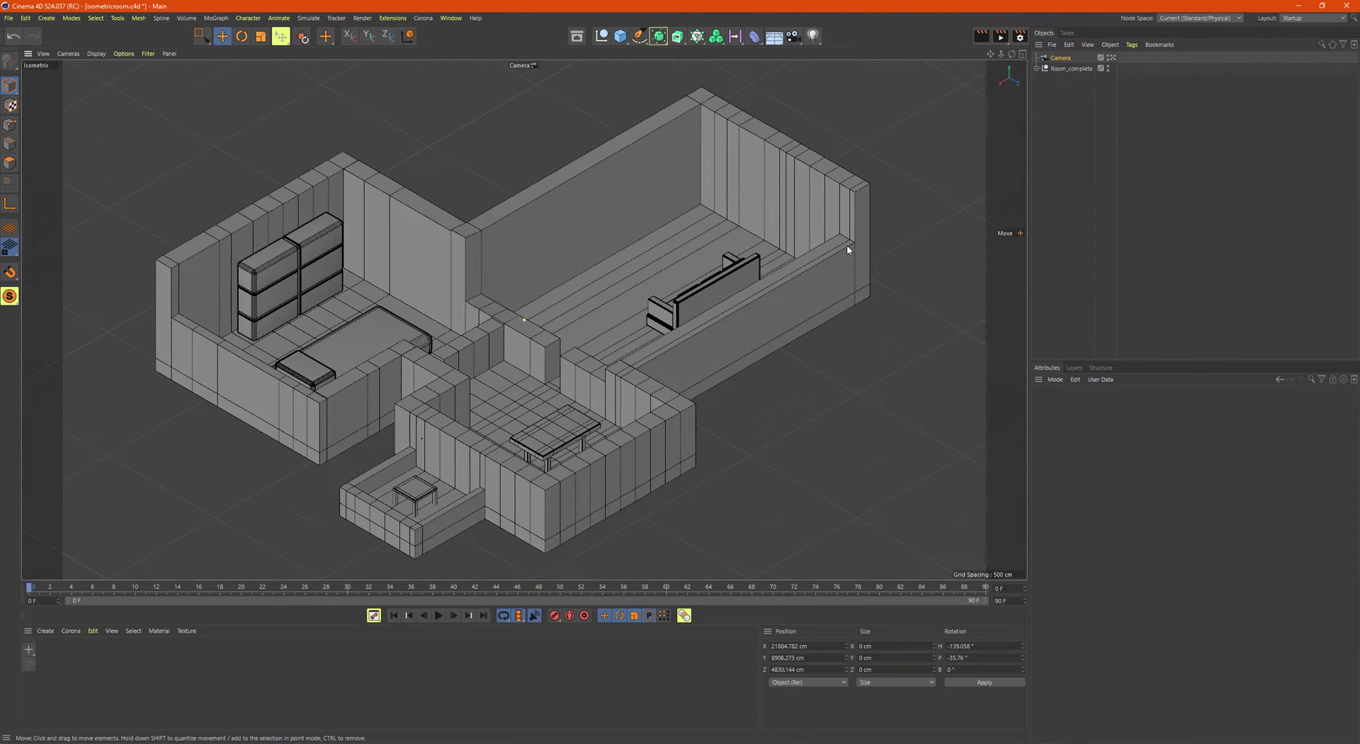
pyautogui.moveTo(847, 245)
pyautogui.keyDown('alt'); pyautogui.mouseDown(button='middle')
pyautogui.moveTo(868, 249)
pyautogui.moveTo(834, 258)
pyautogui.mouseUp(button='middle'); pyautogui.keyUp('alt')
pyautogui.scroll(1, 834, 258)
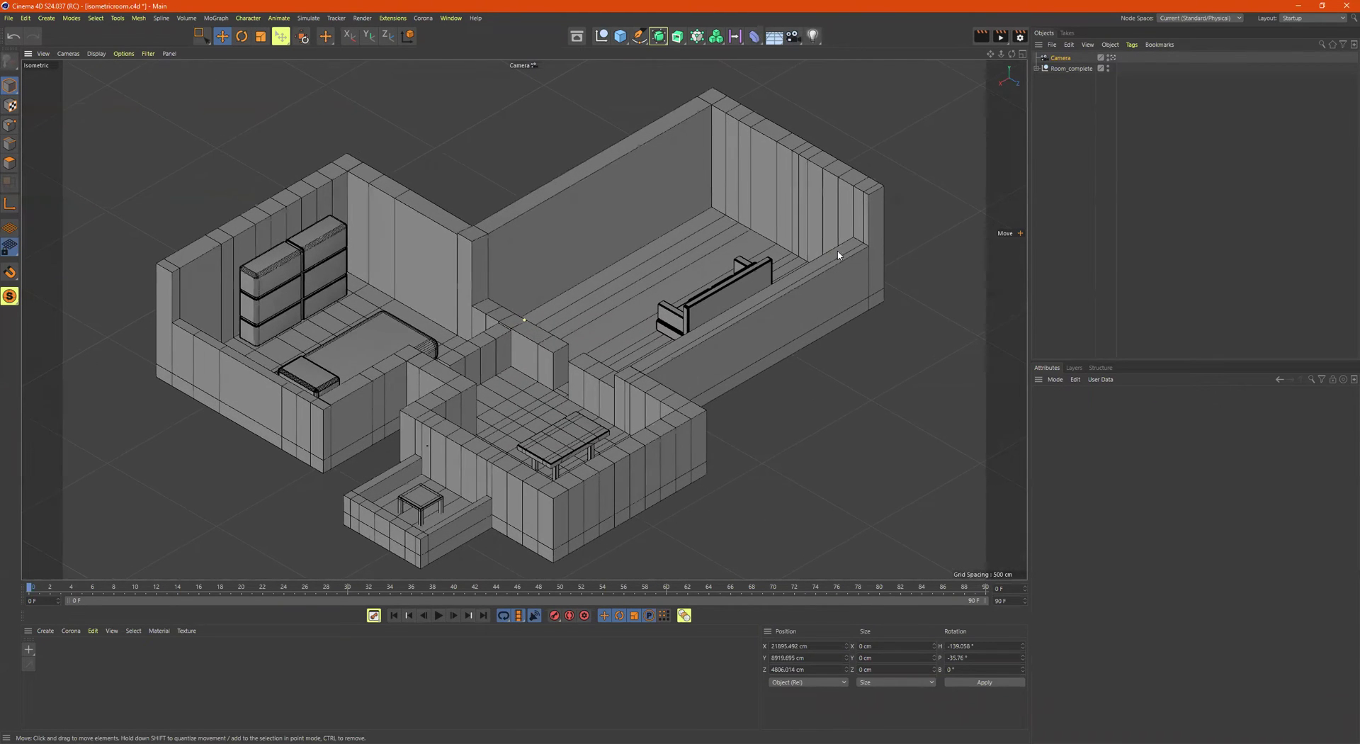
pyautogui.scroll(3, 839, 255)
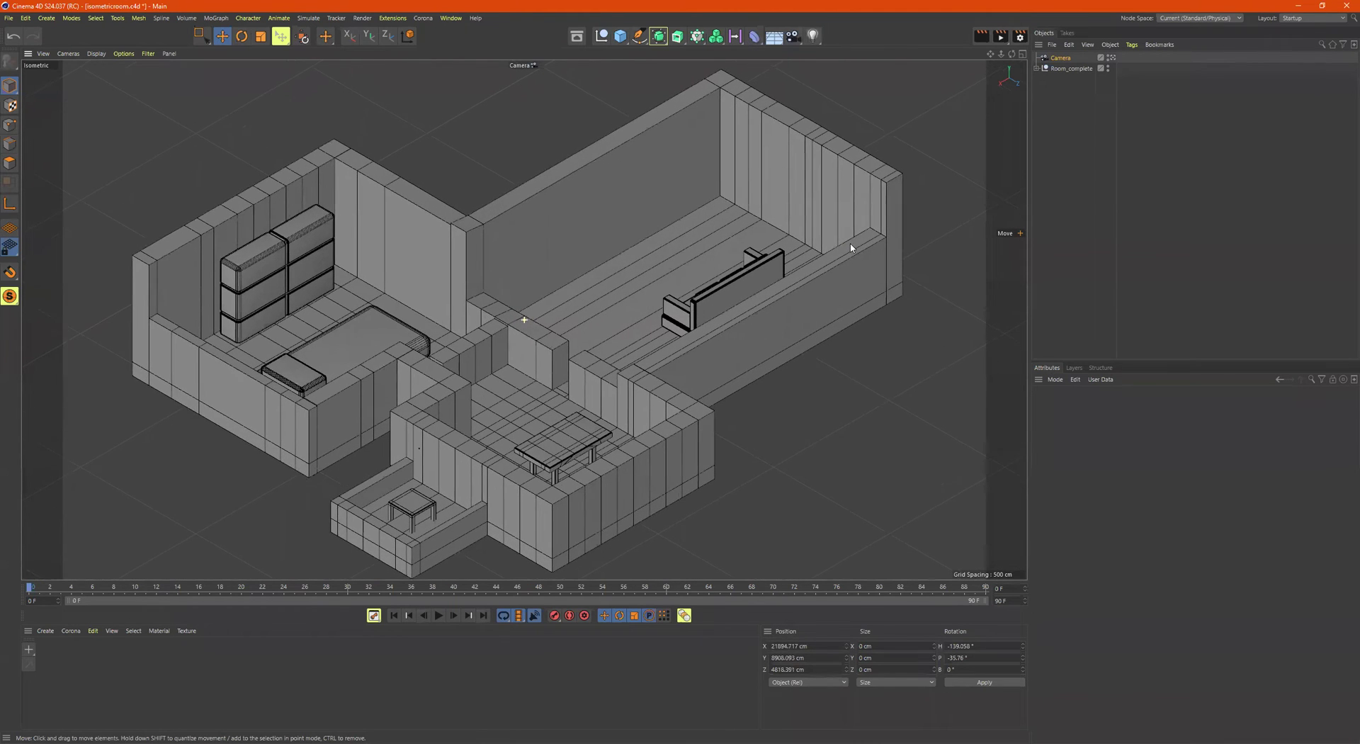
pyautogui.scroll(-3, 851, 246)
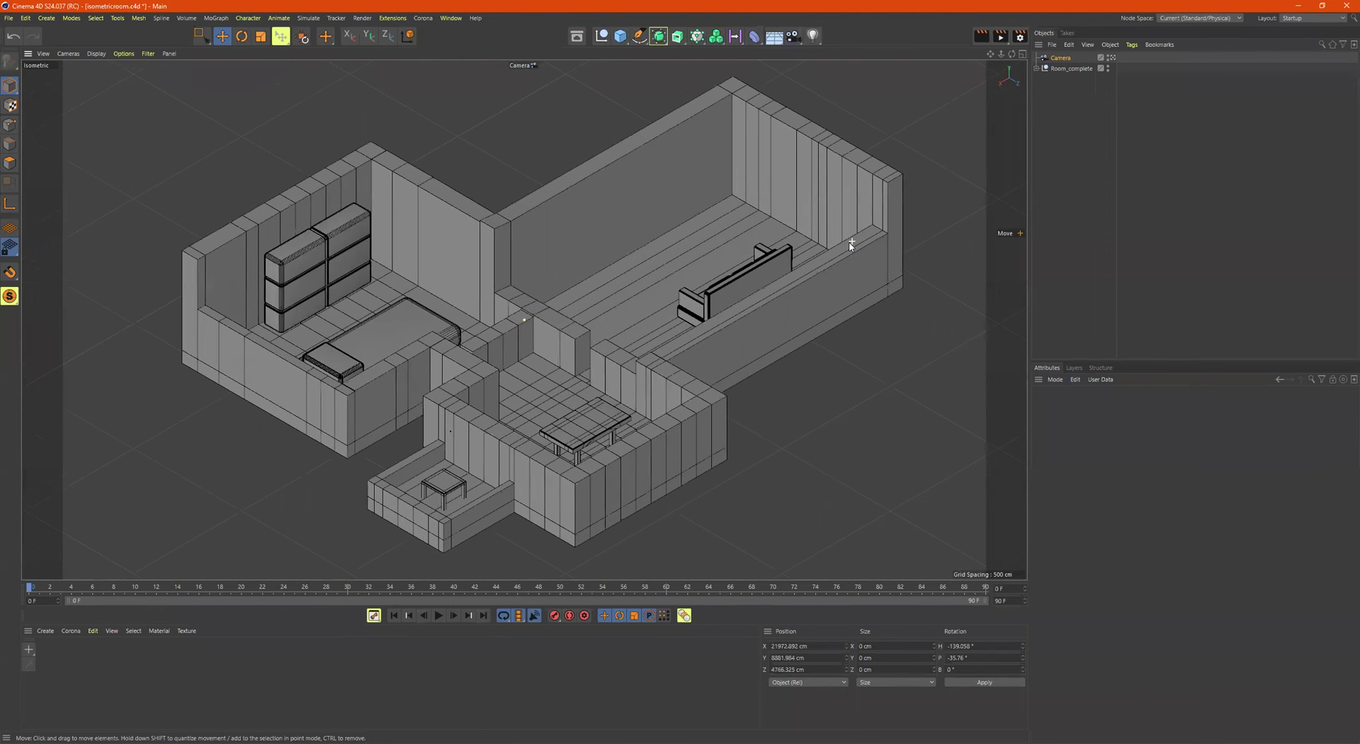
pyautogui.scroll(2, 850, 246)
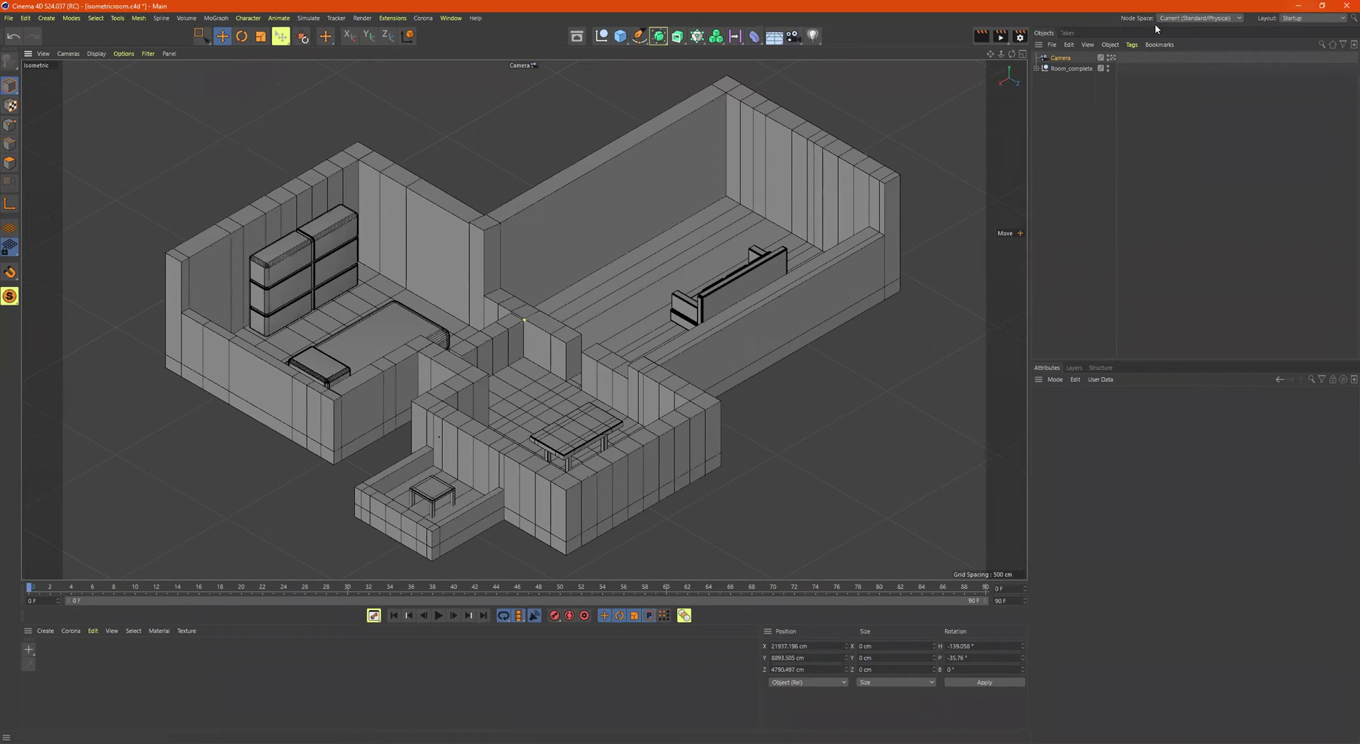
# Add a Rigging Tags > Protection tag to the camera
pyautogui.rightClick(1062, 63)
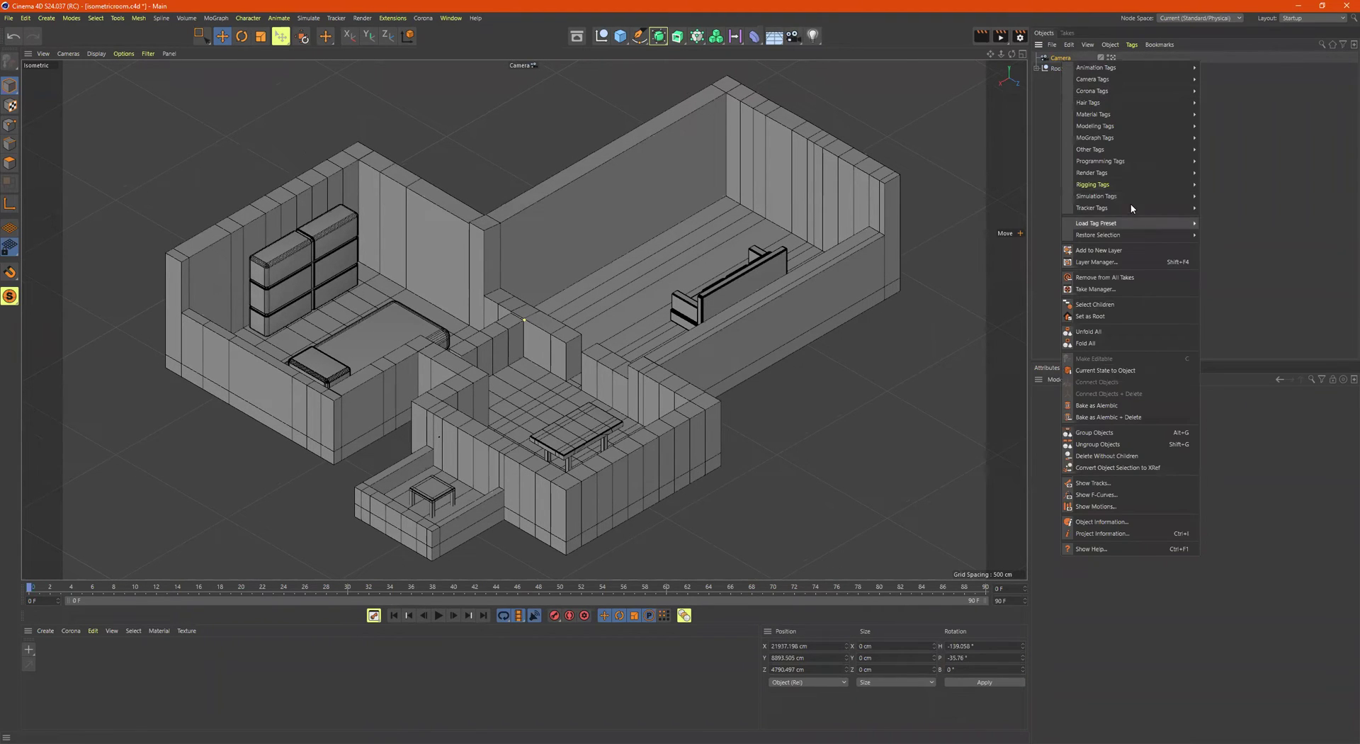
pyautogui.moveTo(1129, 182)
pyautogui.click(1226, 312)
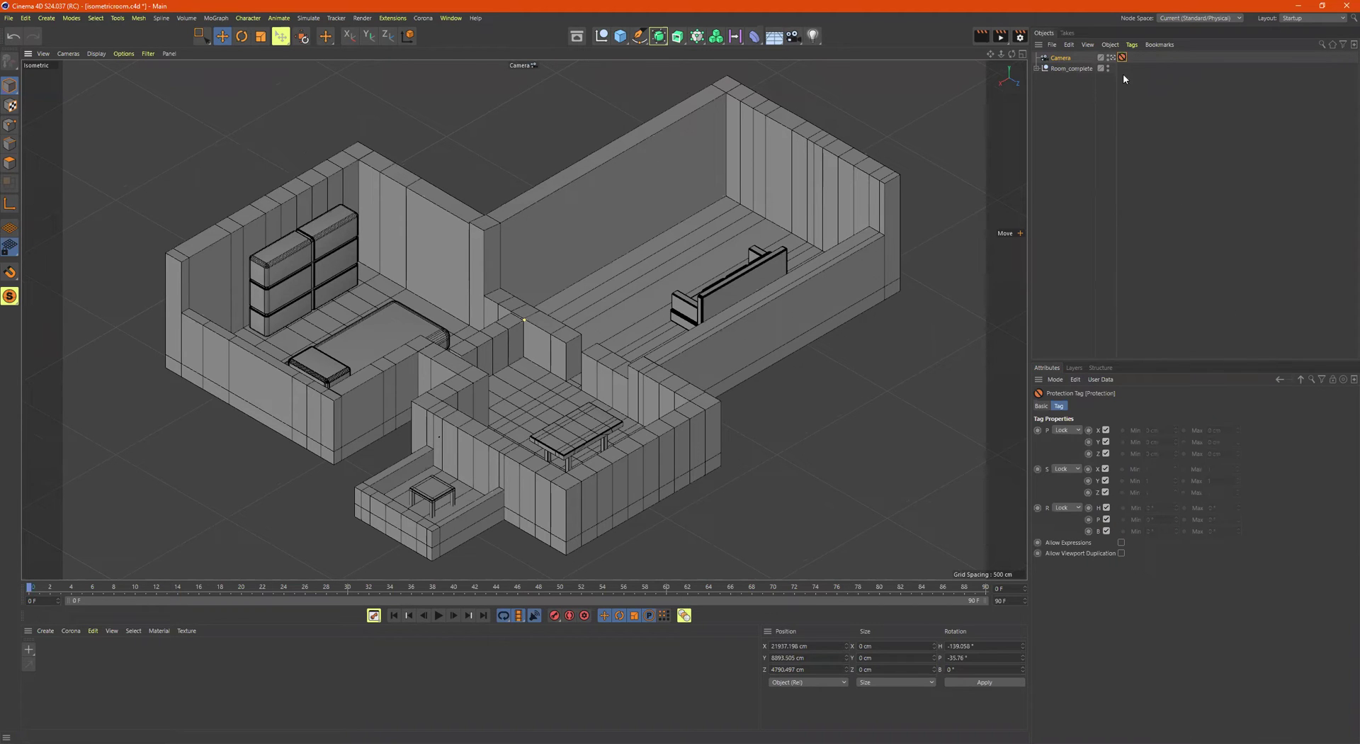
# Switch to the free Default Camera and orbit toward the room model
pyautogui.click(1110, 58)
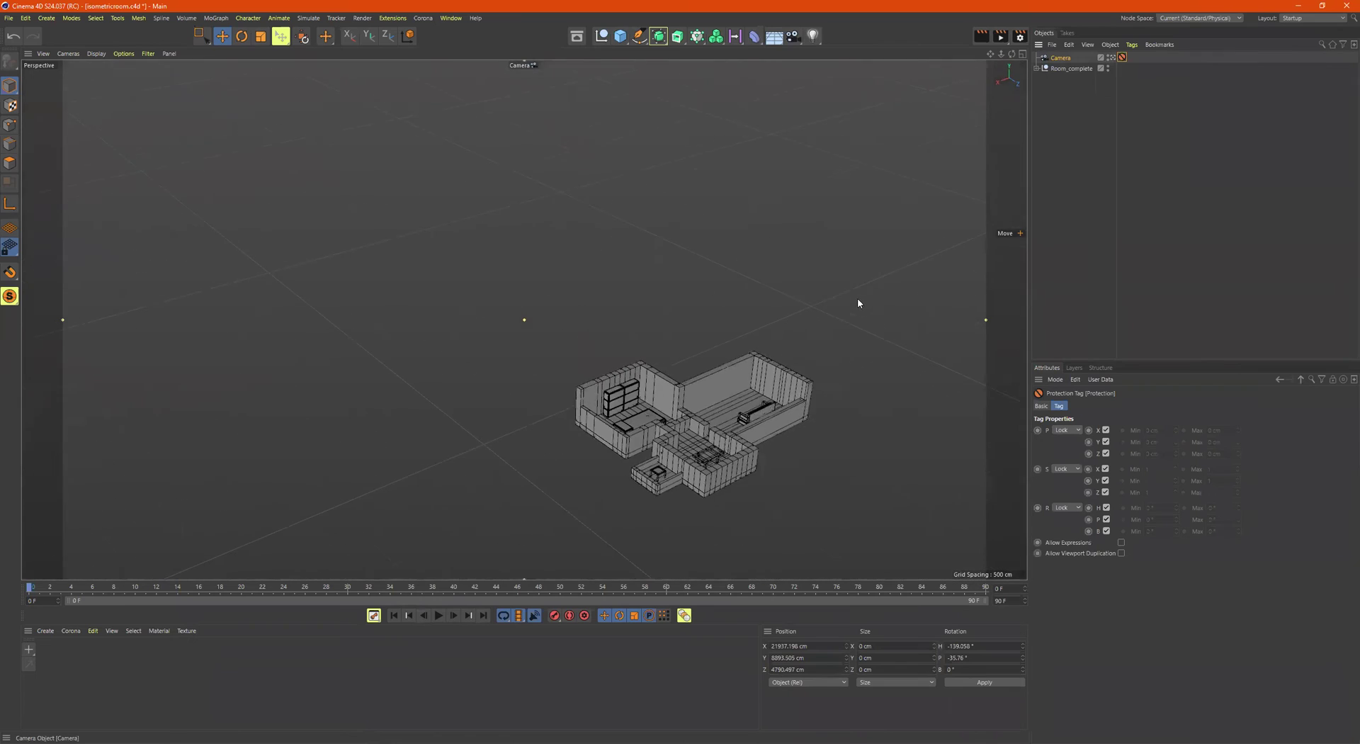
pyautogui.scroll(5, 775, 423)
pyautogui.keyDown('alt'); pyautogui.moveTo(817, 414); pyautogui.dragTo(637, 248); pyautogui.keyUp('alt')
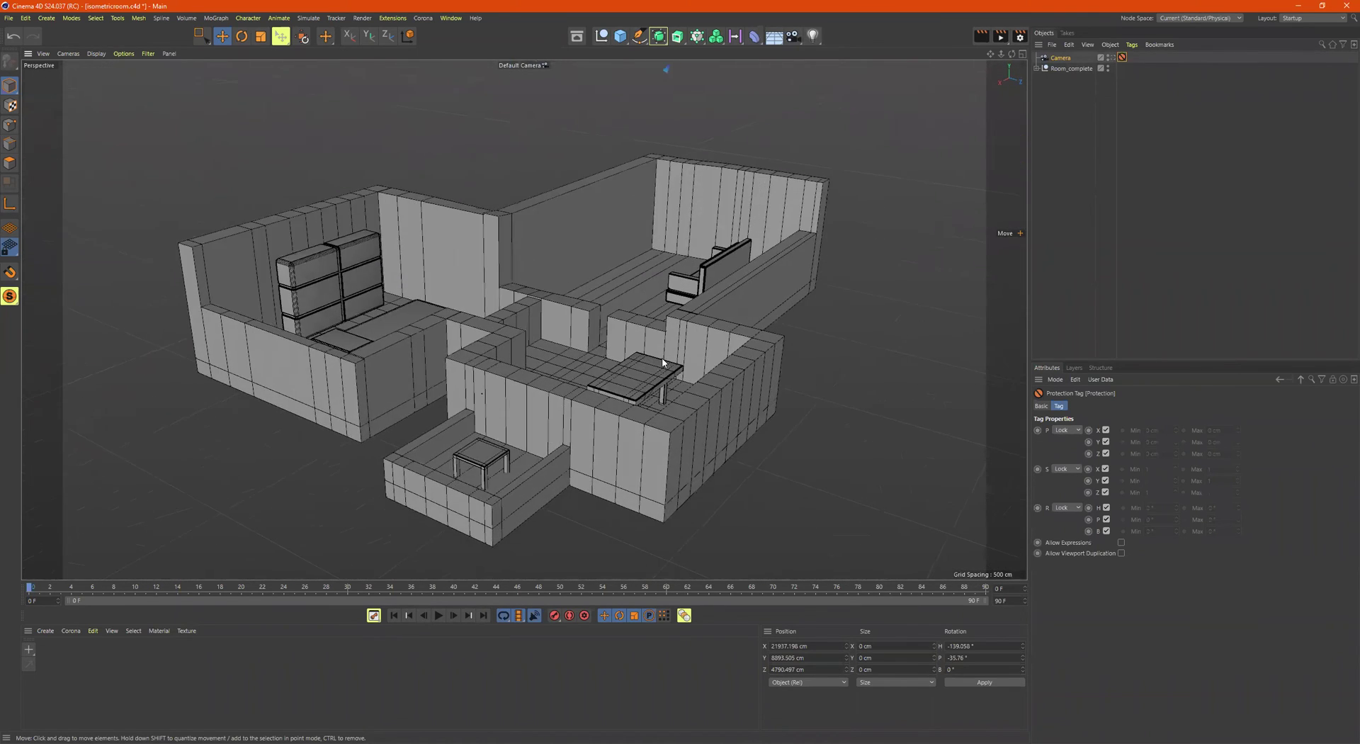
pyautogui.scroll(4, 579, 103)
# Add a default Cube, orbit around the scene, and select Room_complete
pyautogui.click(620, 36)
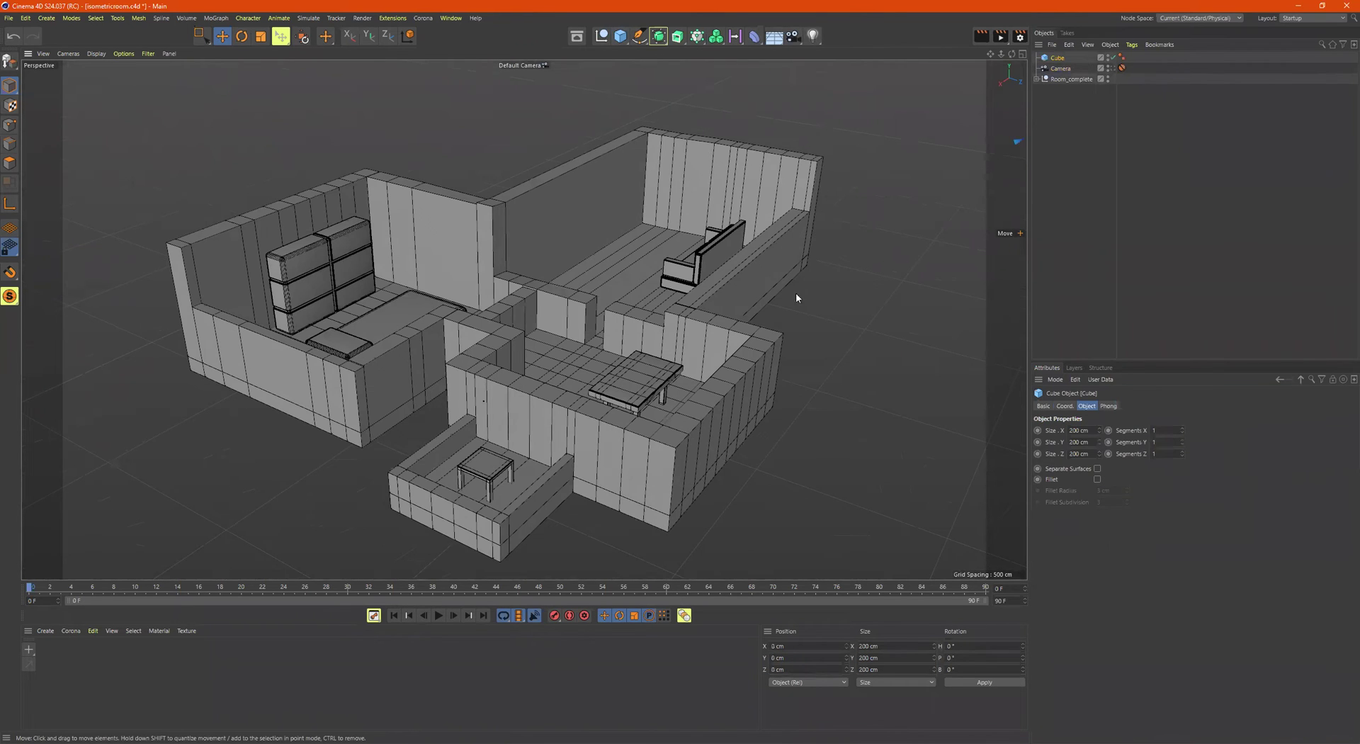
pyautogui.scroll(-3, 796, 292)
pyautogui.keyDown('alt'); pyautogui.moveTo(788, 324); pyautogui.dragTo(929, 206); pyautogui.keyUp('alt')
pyautogui.scroll(-3, 790, 295)
pyautogui.scroll(5, 807, 280)
pyautogui.scroll(-3, 796, 294)
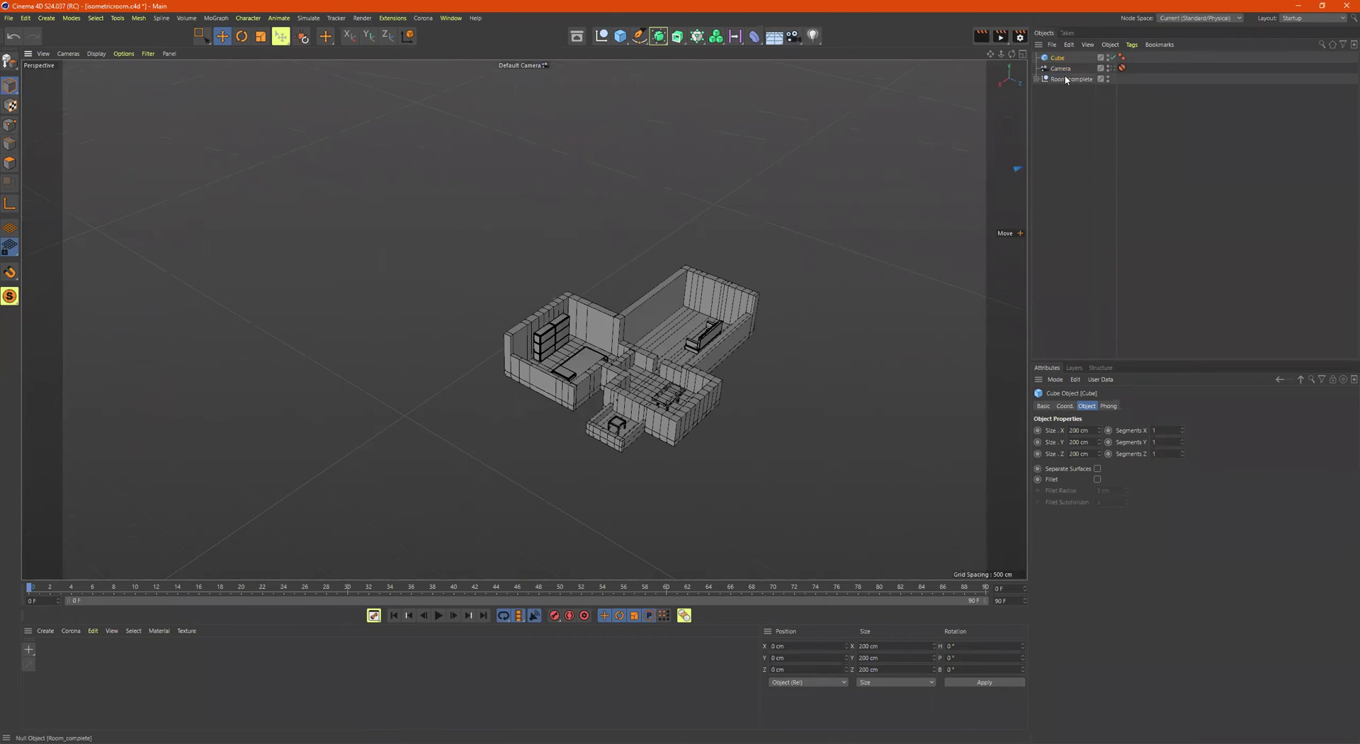
pyautogui.keyDown('alt'); pyautogui.moveTo(814, 255); pyautogui.dragTo(494, 378); pyautogui.keyUp('alt')
pyautogui.scroll(-4, 759, 294)
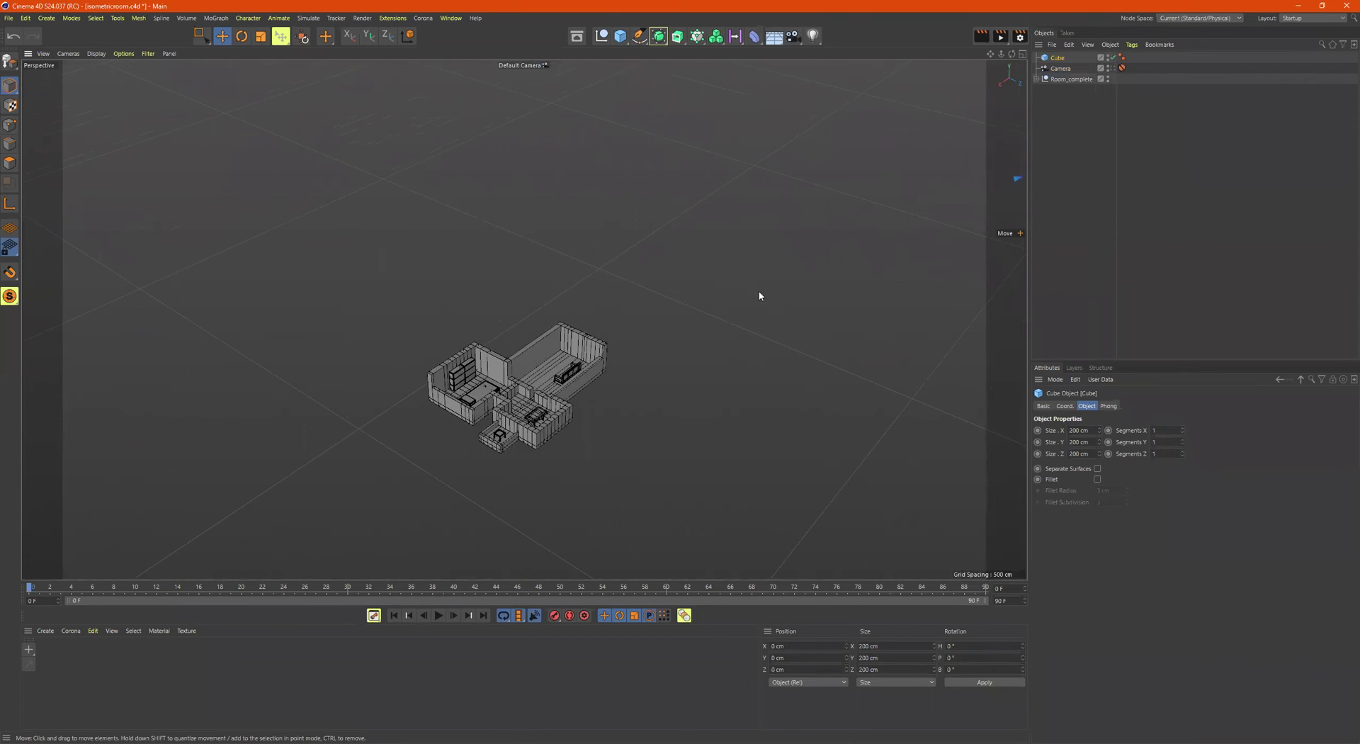
pyautogui.keyDown('alt'); pyautogui.moveTo(522, 316); pyautogui.dragTo(844, 192); pyautogui.keyUp('alt')
pyautogui.click(1071, 79)
# Look through the isometric camera and delete its Protection tag
pyautogui.keyDown('alt'); pyautogui.moveTo(935, 221); pyautogui.dragTo(917, 225); pyautogui.keyUp('alt')
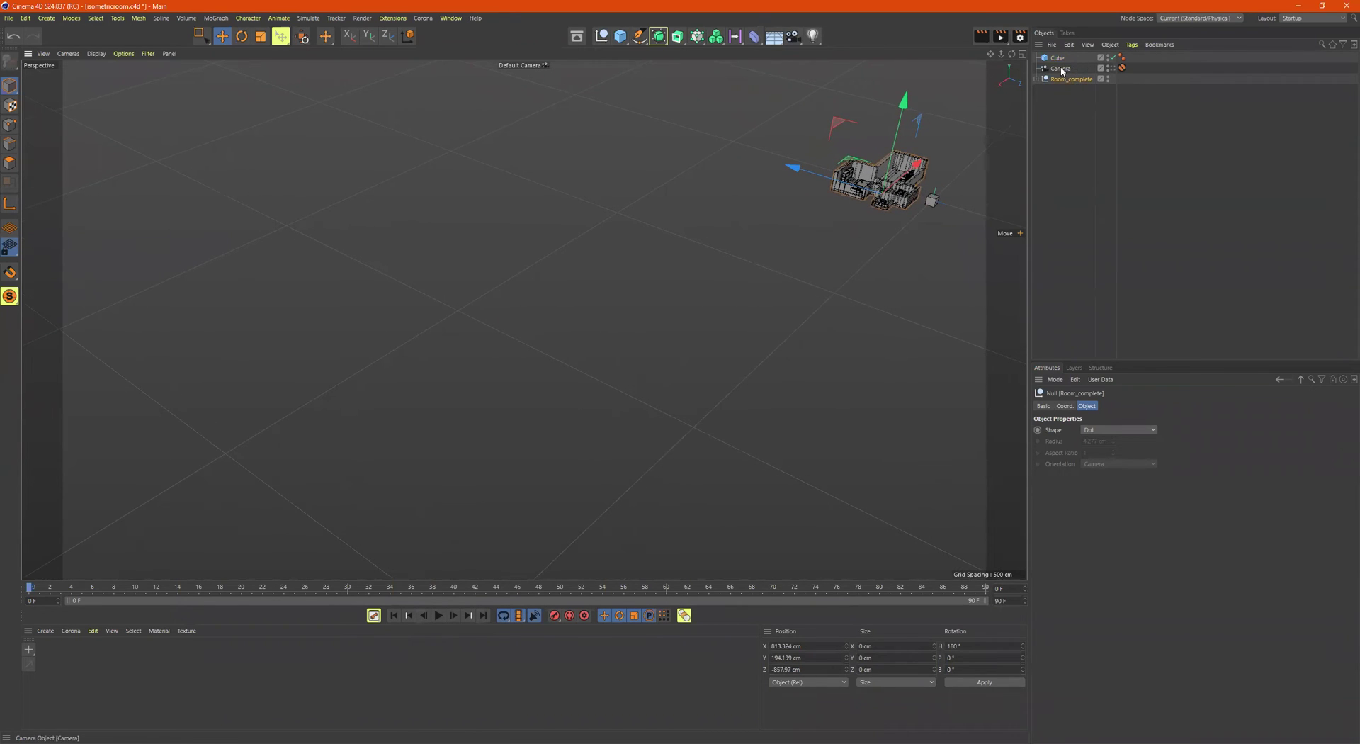
pyautogui.click(1101, 69)
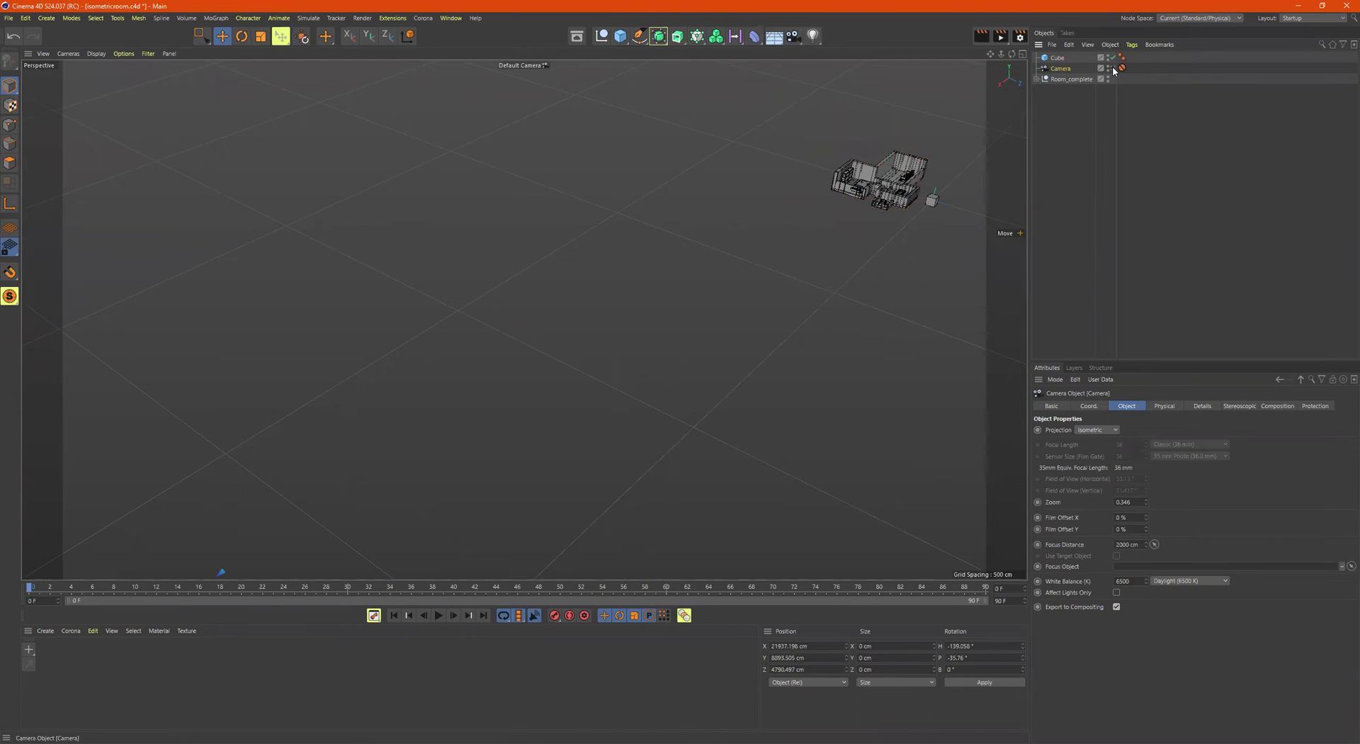
pyautogui.click(1113, 68)
pyautogui.click(1122, 68)
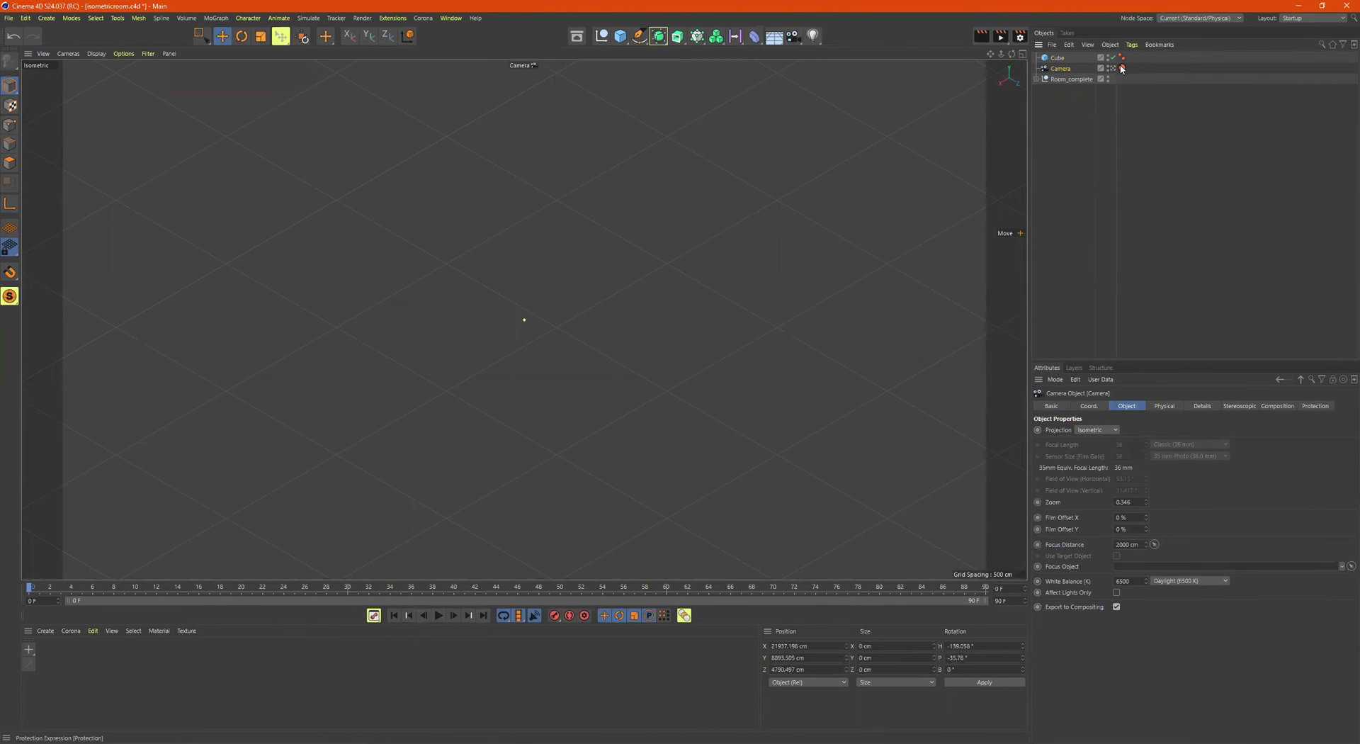
pyautogui.press('Delete')
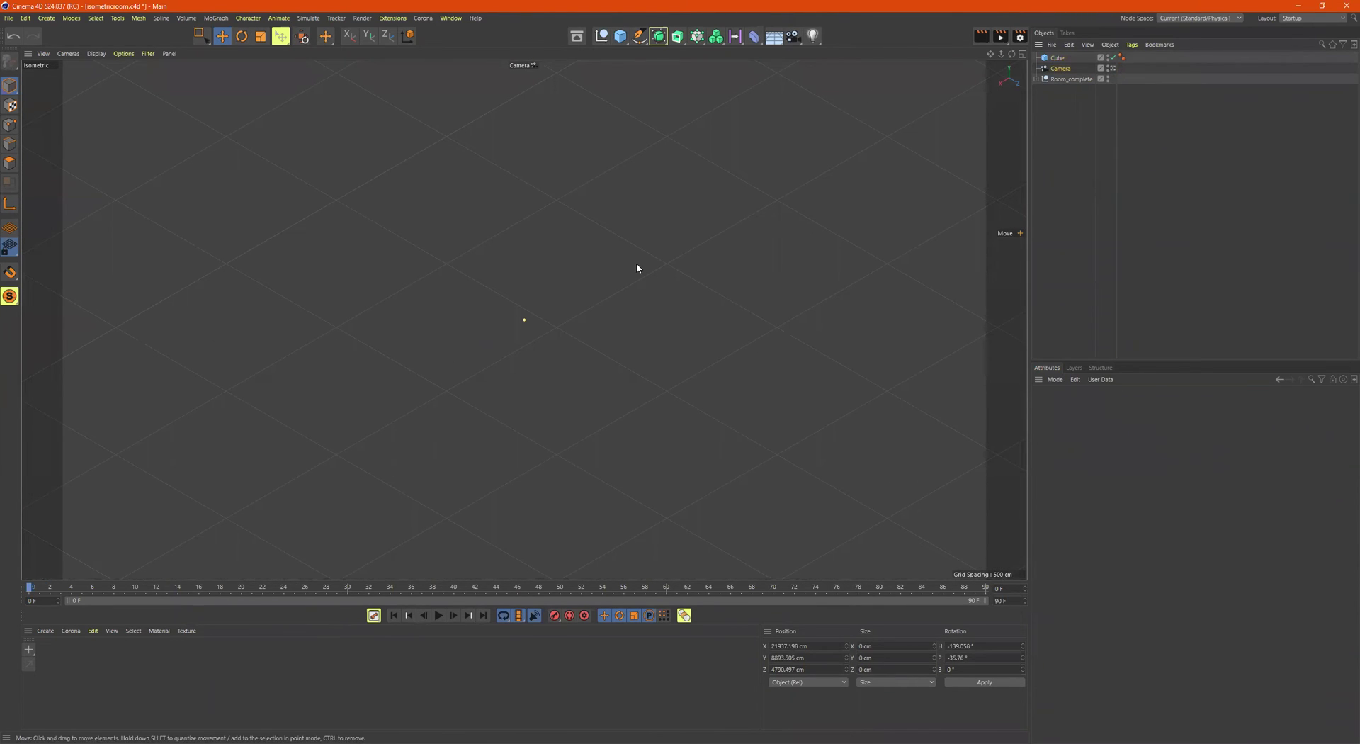
# Pan and zoom the isometric camera so both room and cube fit in frame
pyautogui.keyDown('alt'); pyautogui.moveTo(638, 267); pyautogui.dragTo(273, 342, button='middle'); pyautogui.keyUp('alt')
pyautogui.scroll(-10, 498, 298)
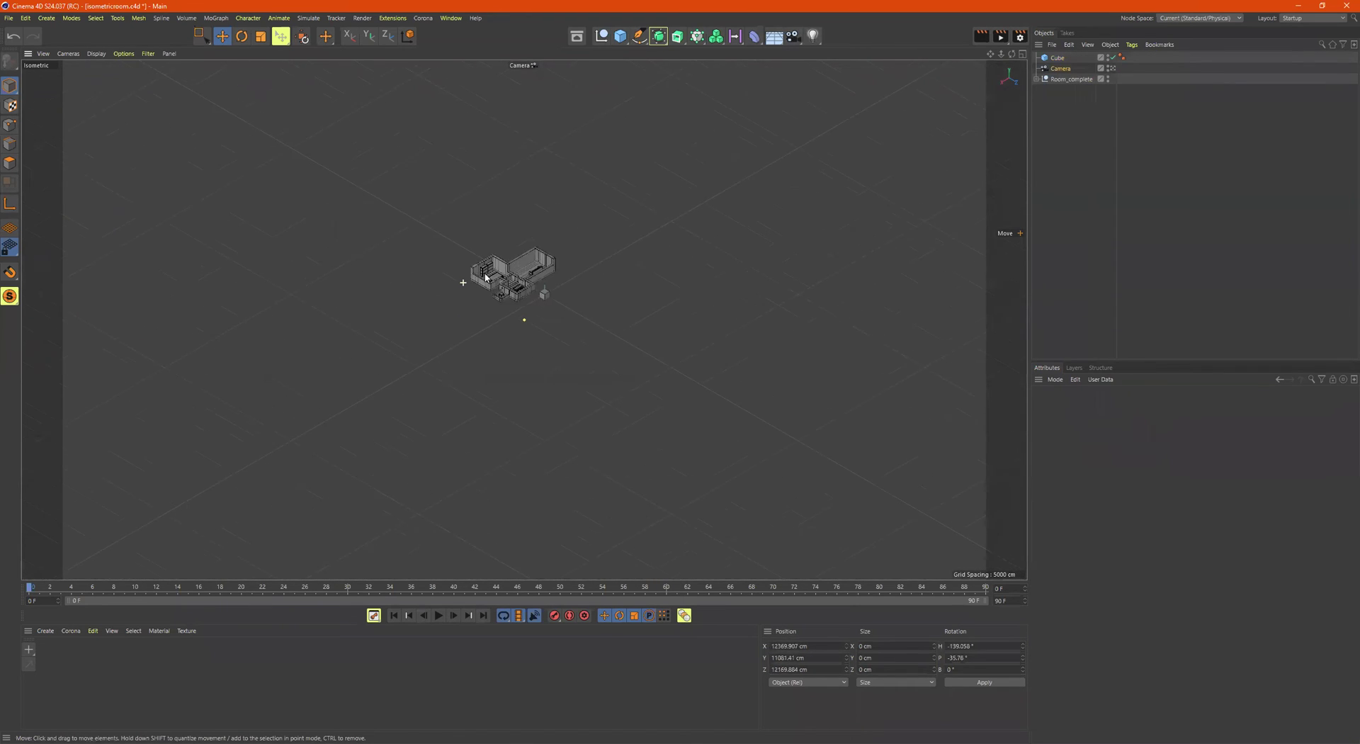
pyautogui.scroll(10, 486, 277)
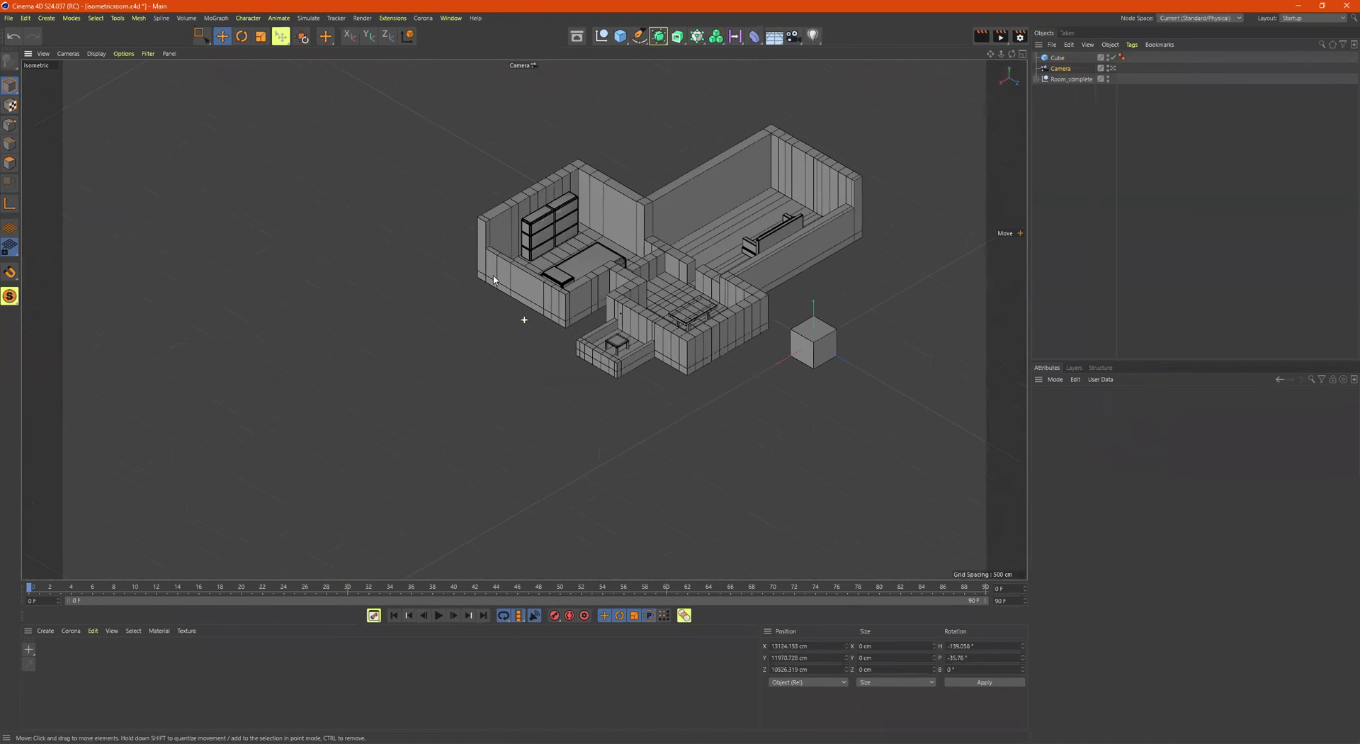
pyautogui.keyDown('alt'); pyautogui.moveTo(478, 265); pyautogui.dragTo(367, 272, button='middle'); pyautogui.keyUp('alt')
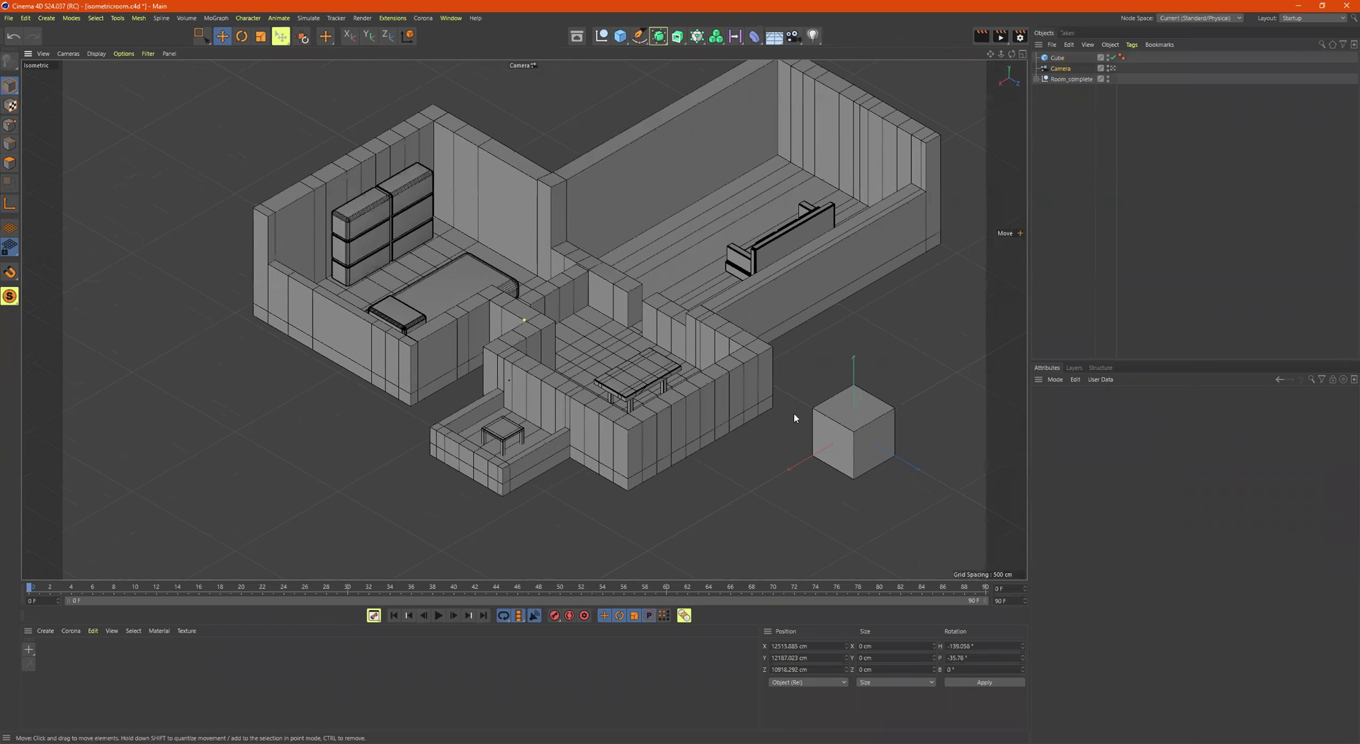
pyautogui.keyDown('alt'); pyautogui.moveTo(740, 400); pyautogui.dragTo(669, 464, button='middle'); pyautogui.keyUp('alt')
pyautogui.scroll(5, 670, 457)
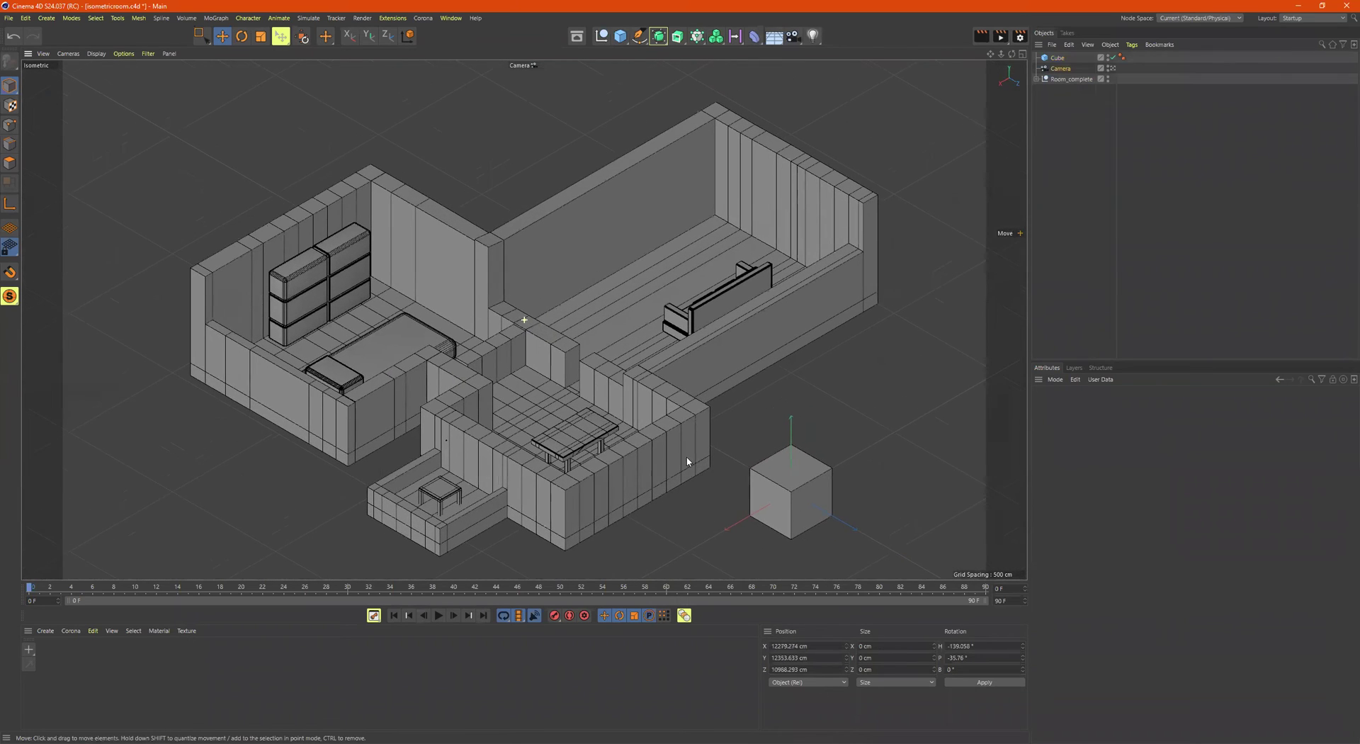
pyautogui.scroll(3, 675, 454)
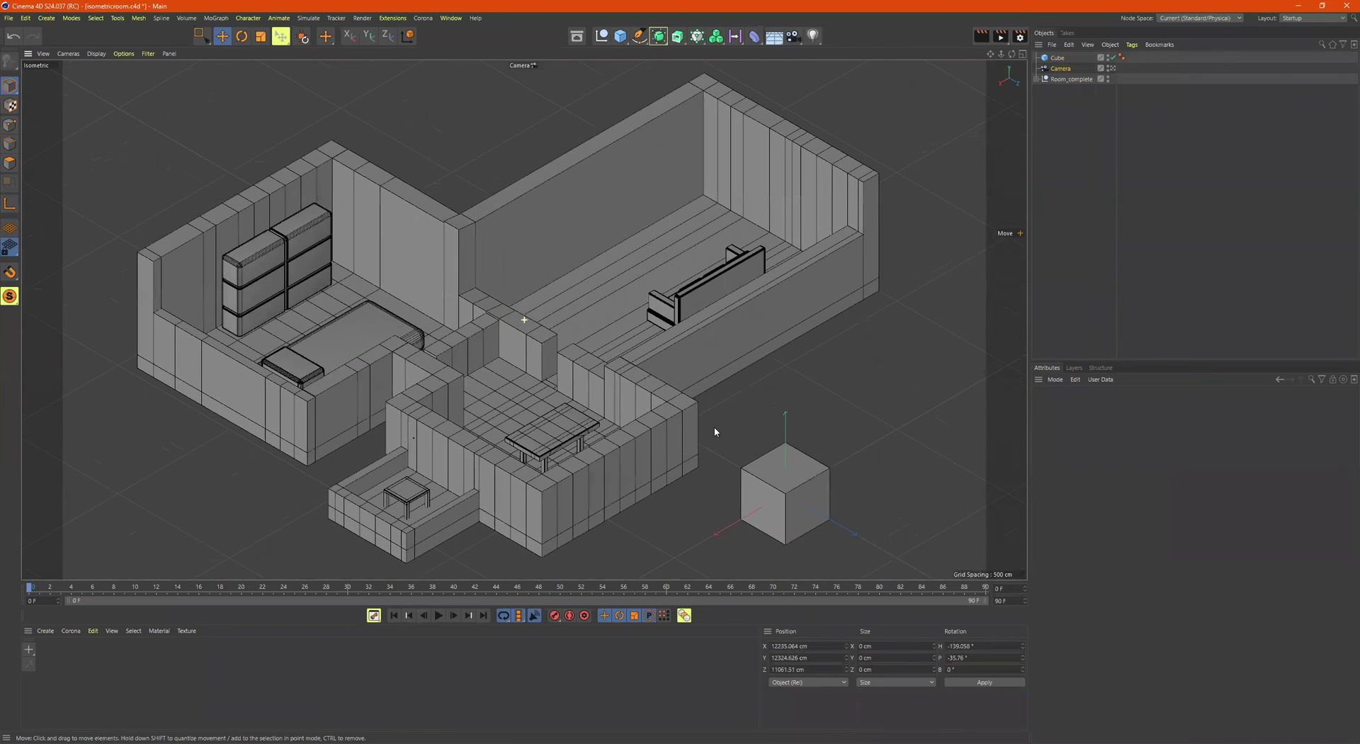
# Lock the camera again with a Rigging Tags > Protection tag
pyautogui.rightClick(1058, 69)
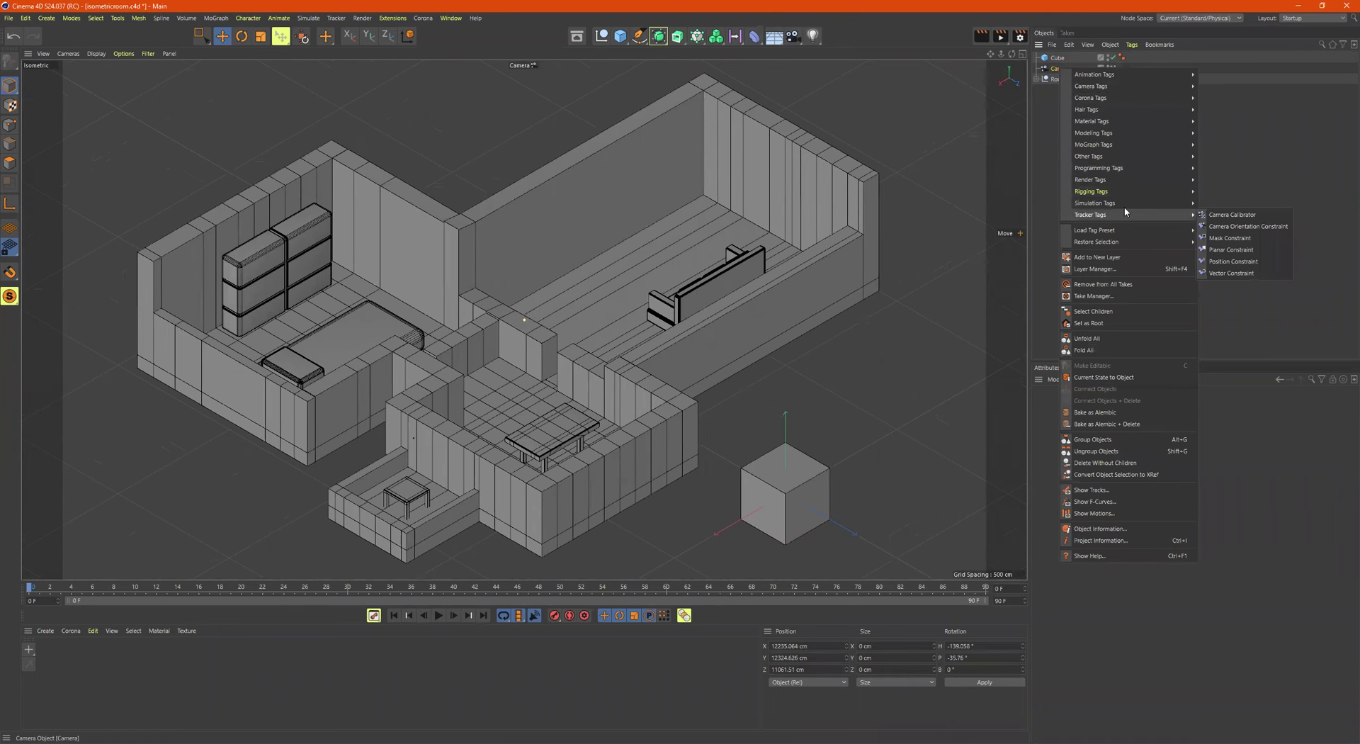
pyautogui.moveTo(1134, 192)
pyautogui.click(1224, 319)
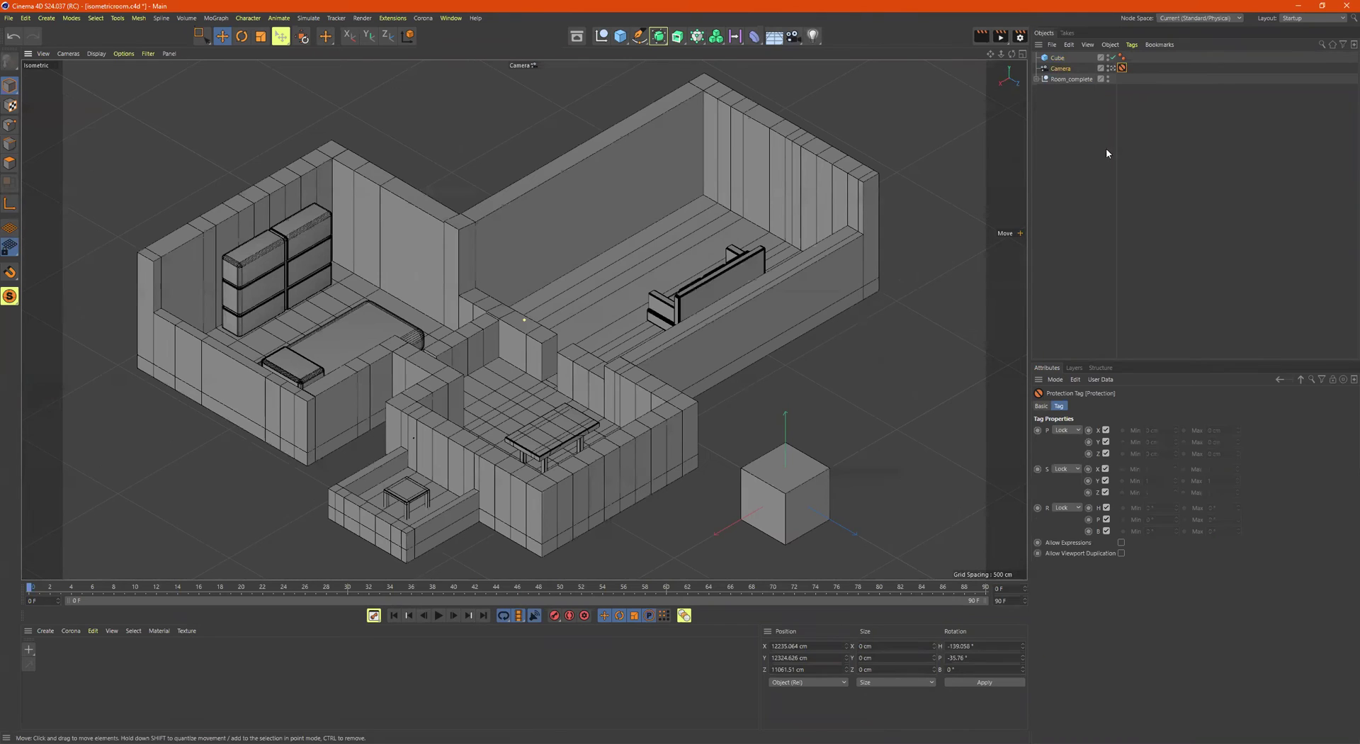
# Leave the isometric camera, frame the Room_complete group and orbit to look down on it
pyautogui.click(1112, 68)
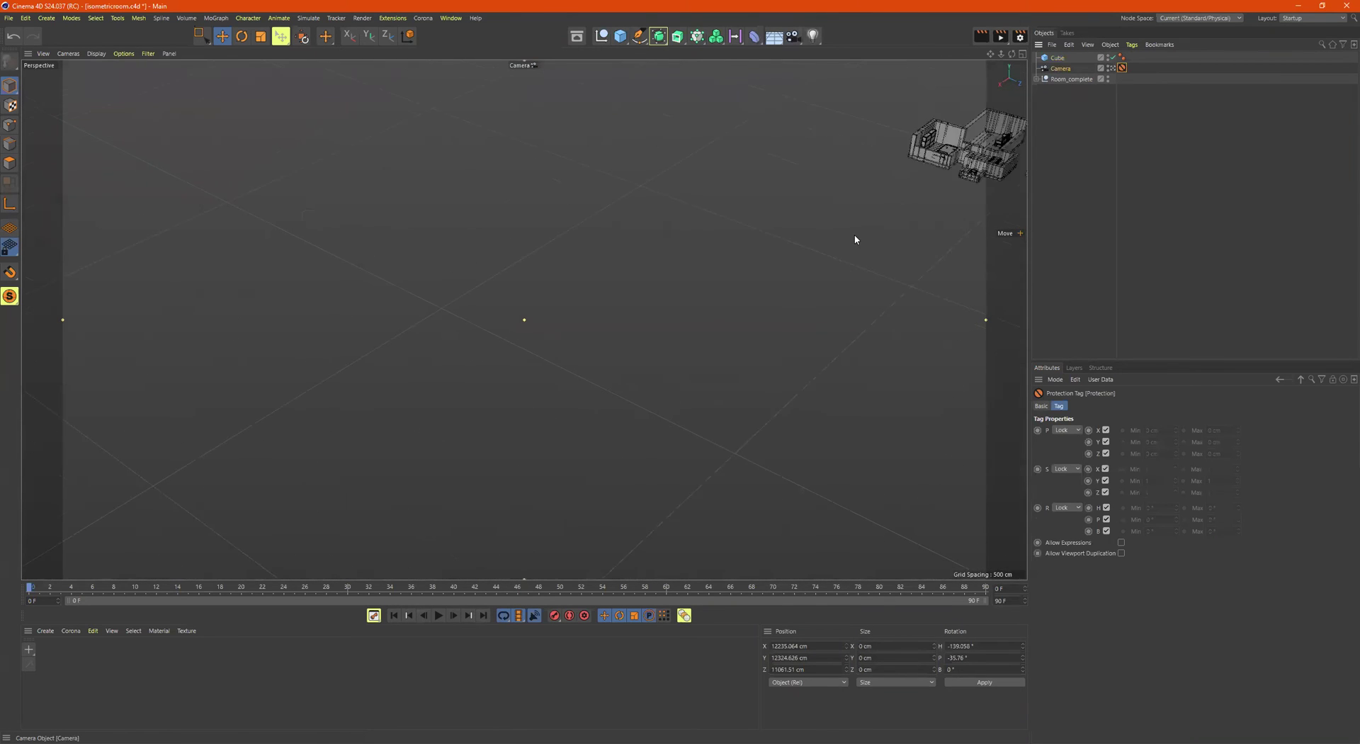
pyautogui.scroll(-5, 836, 241)
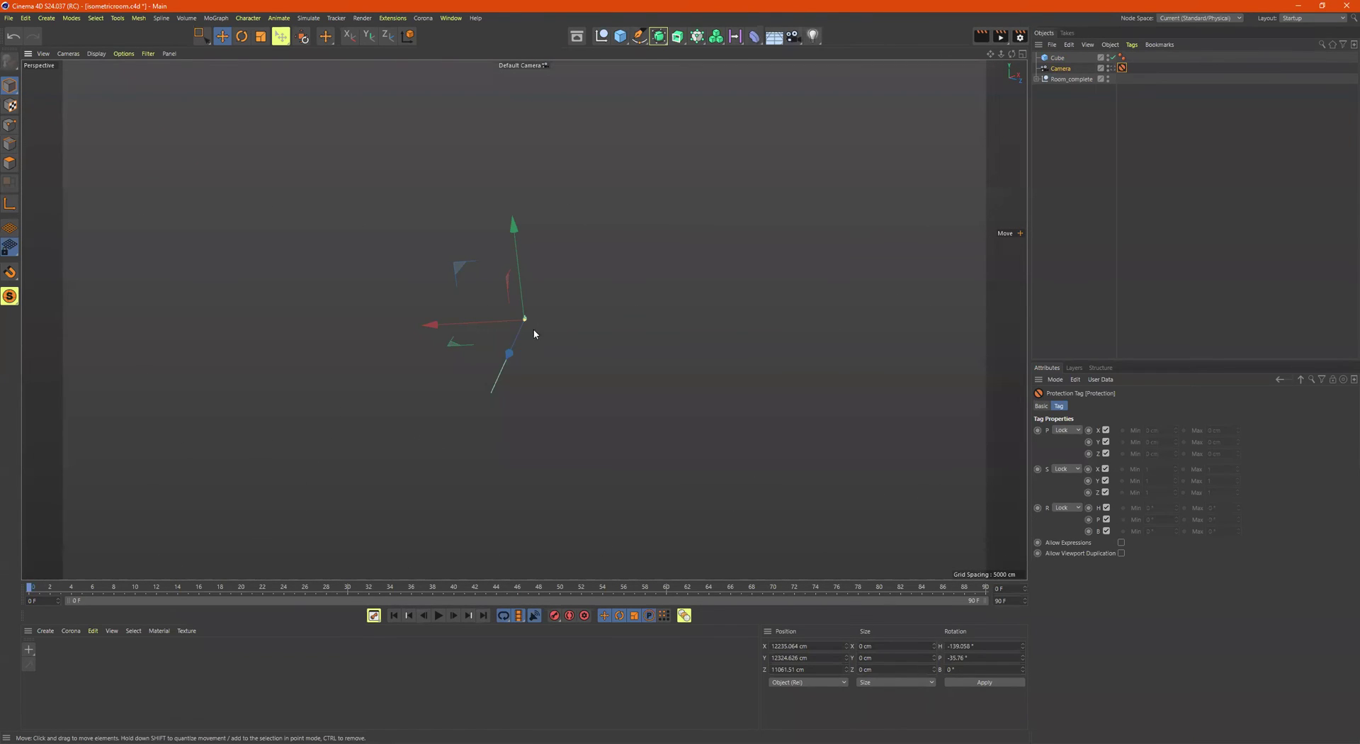
pyautogui.click(1071, 79)
pyautogui.press('o')
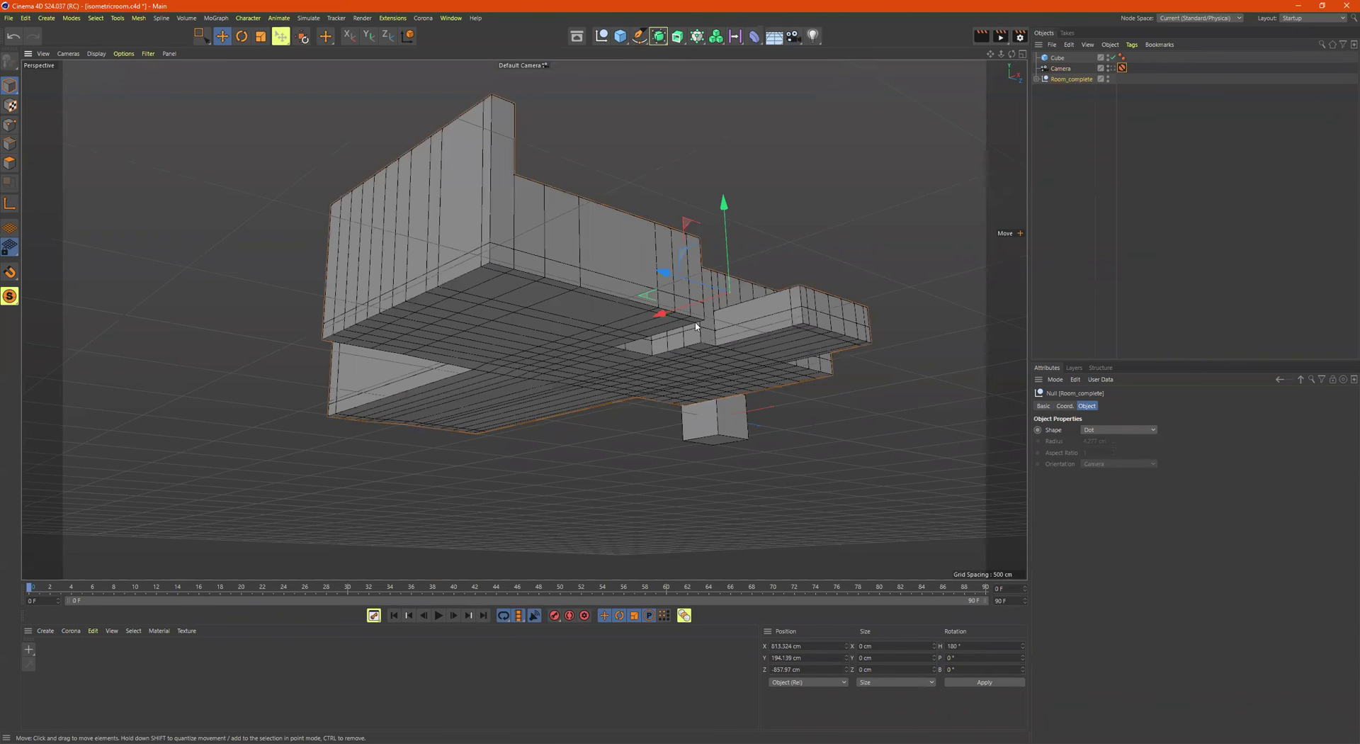
pyautogui.keyDown('alt'); pyautogui.moveTo(696, 326); pyautogui.dragTo(524, 234); pyautogui.keyUp('alt')
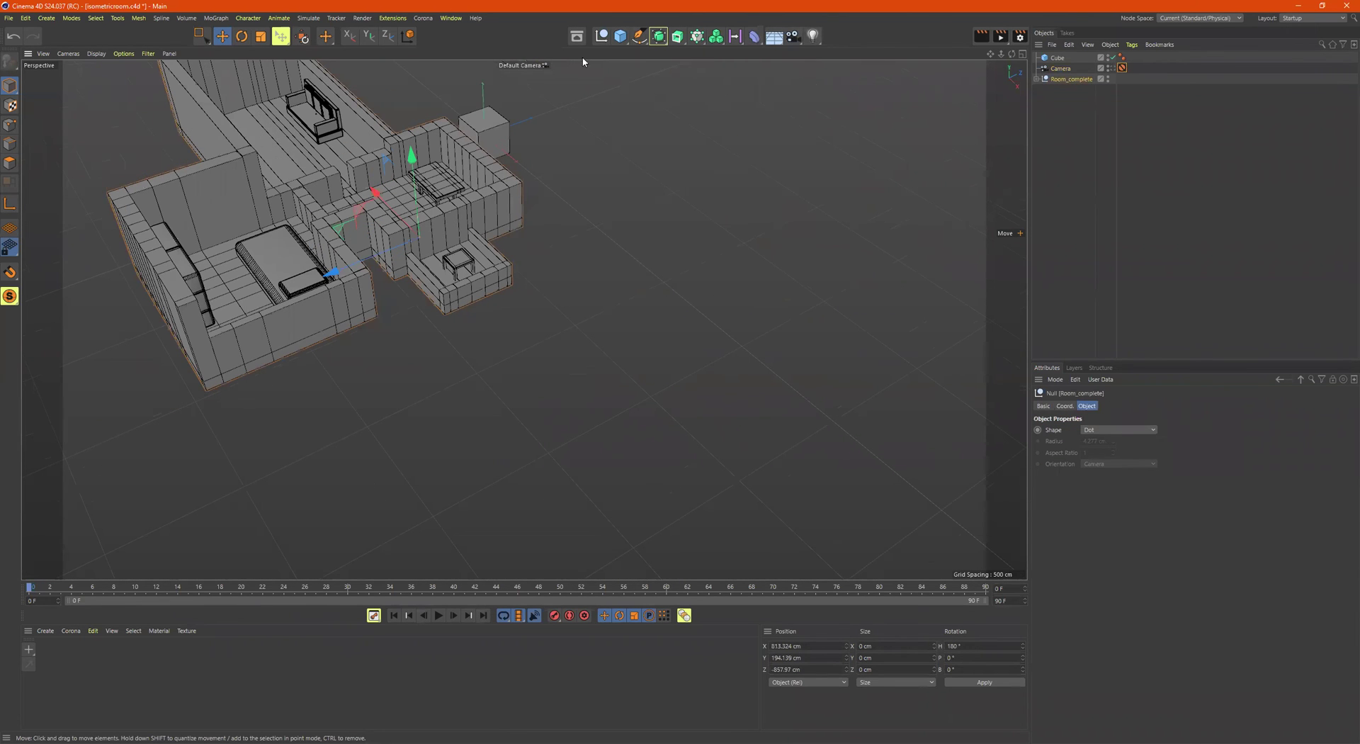
# Add Cube.1, Cube.2 and a Pyramid, moving the pyramid along Z to 415.908 cm
pyautogui.click(620, 36)
pyautogui.keyDown('alt'); pyautogui.moveTo(610, 173); pyautogui.dragTo(675, 198); pyautogui.keyUp('alt')
pyautogui.click(621, 36)
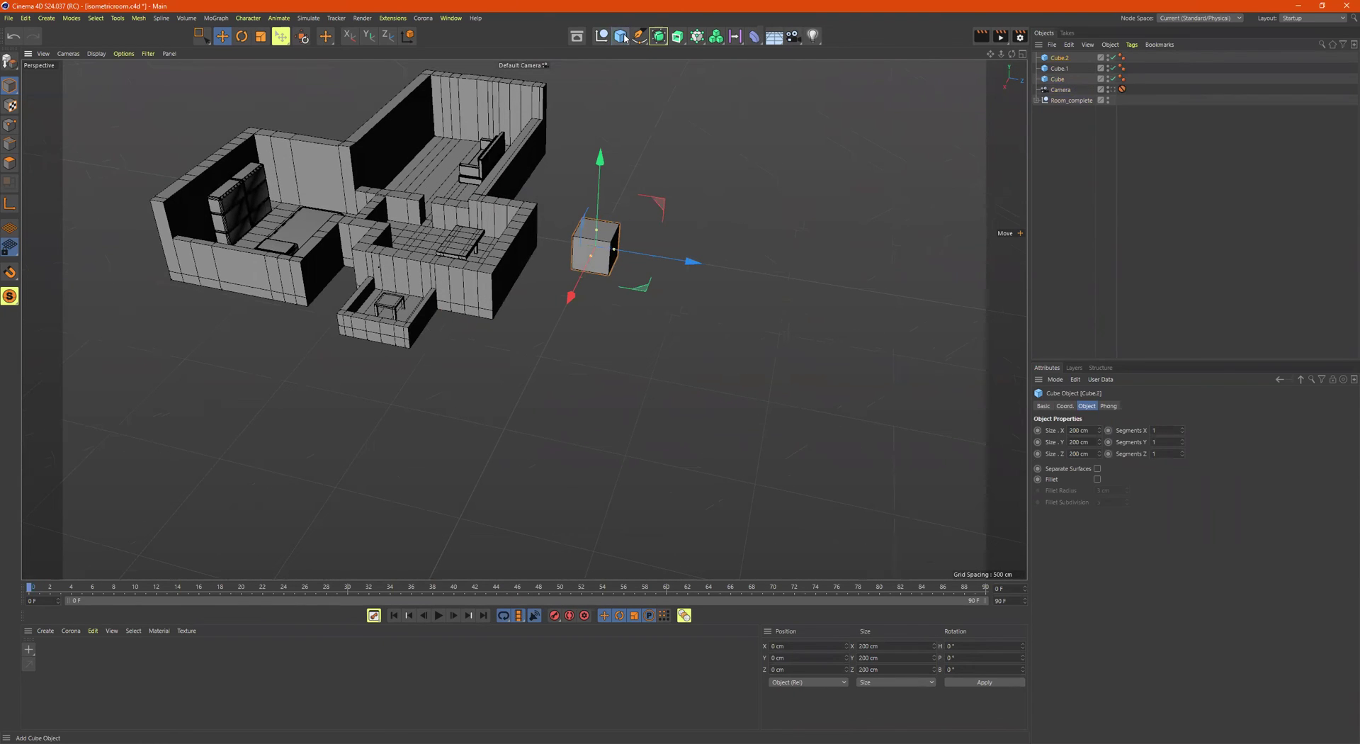
pyautogui.click(620, 36)
pyautogui.click(717, 89)
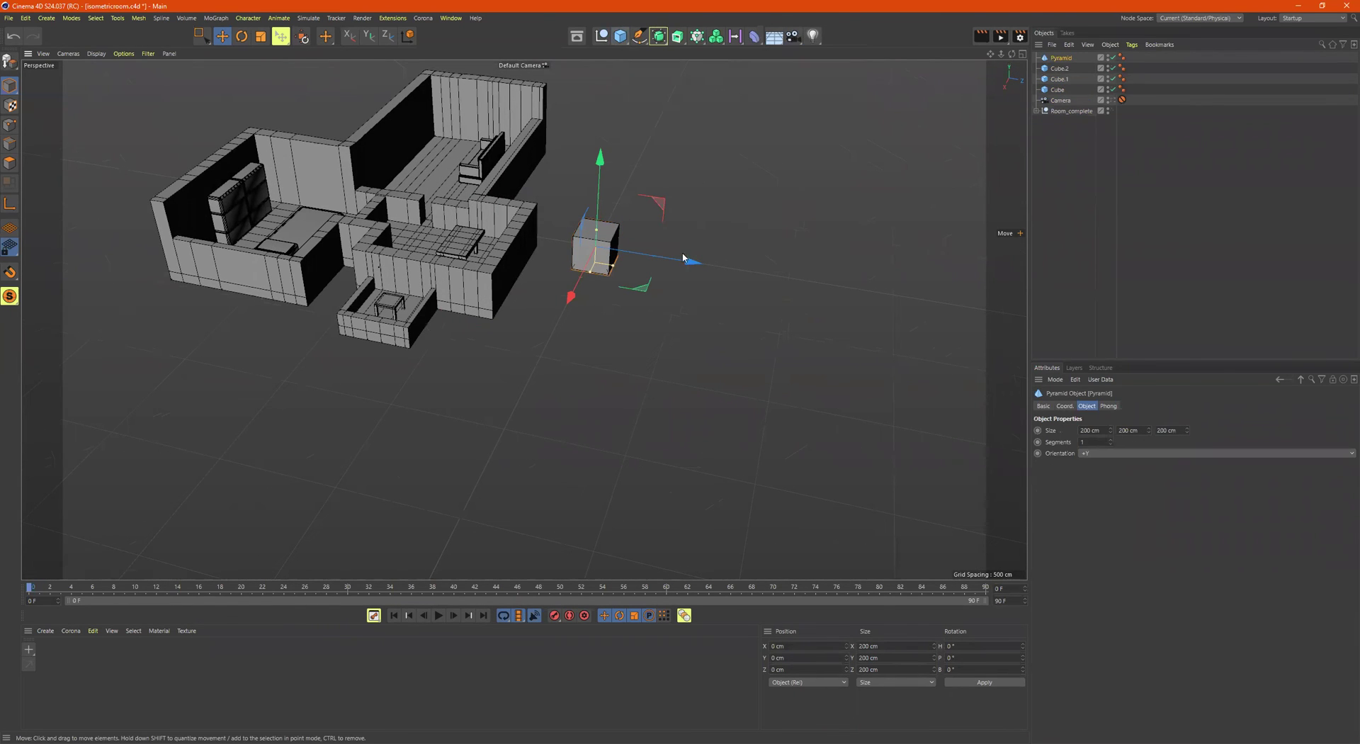
pyautogui.moveTo(692, 261); pyautogui.dragTo(782, 284)
pyautogui.scroll(6, 574, 233)
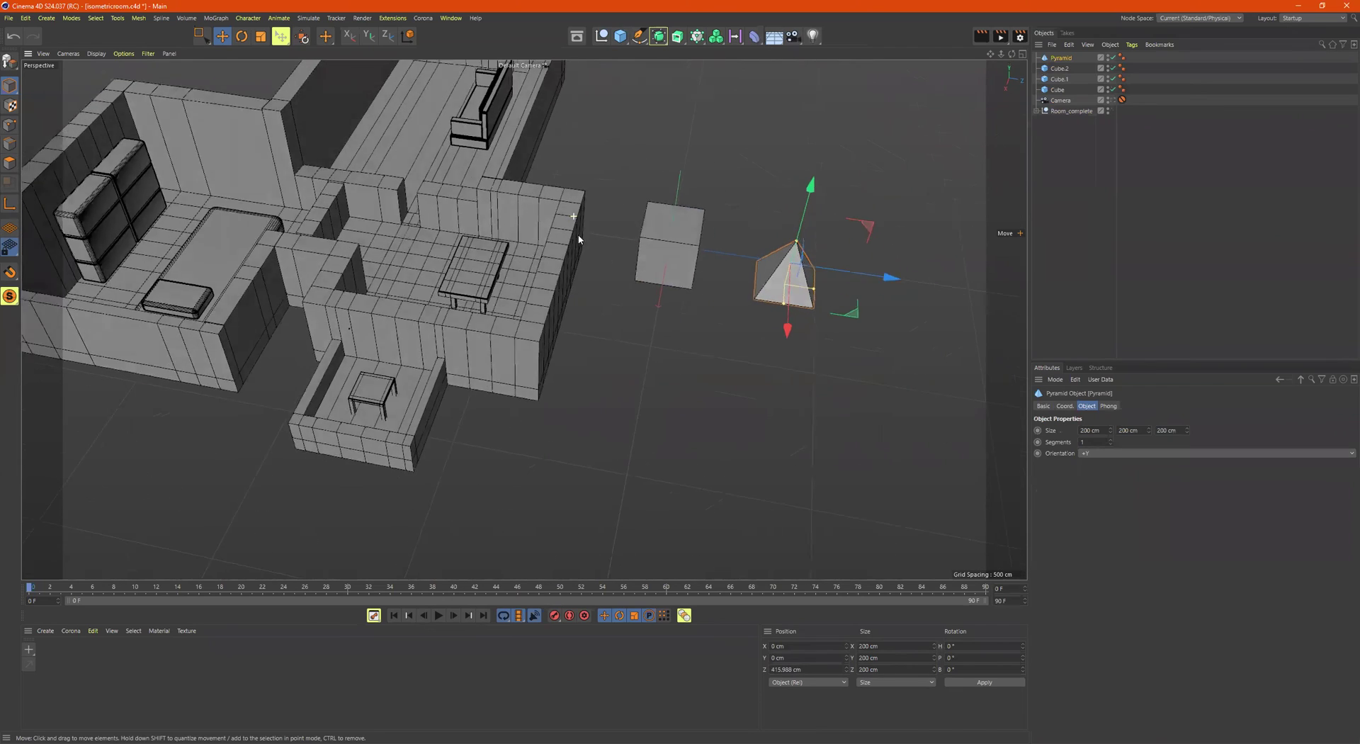